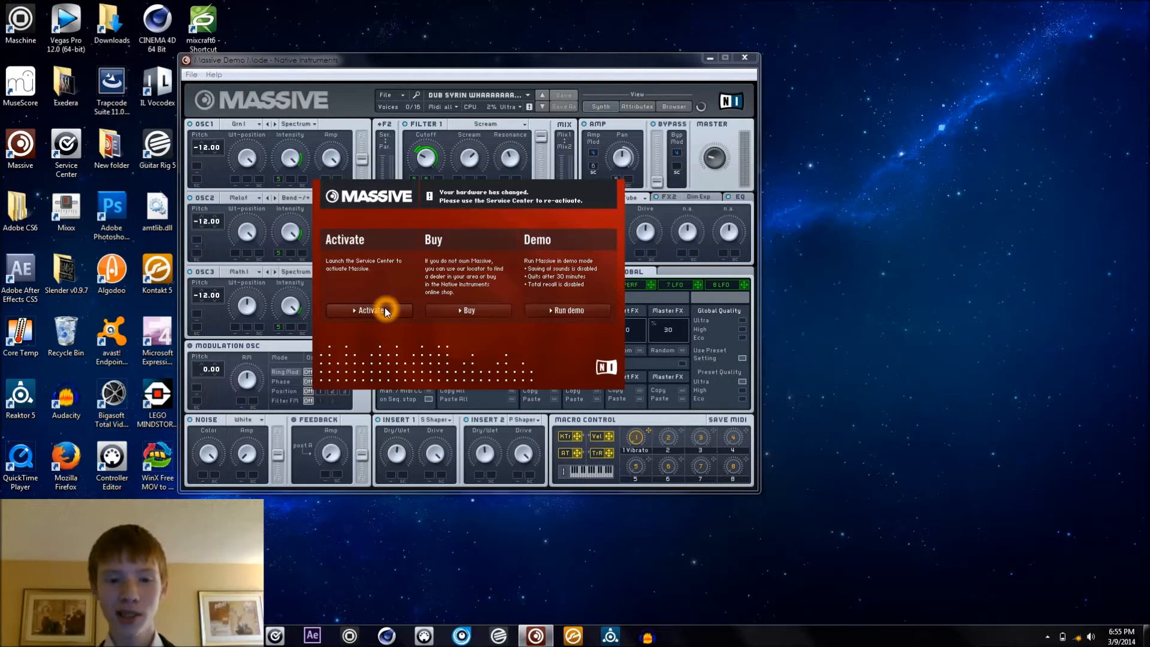
# Run the synthesizer in demo mode and start a new sound in place of the loaded preset
pyautogui.click(599, 309)
pyautogui.click(472, 167)
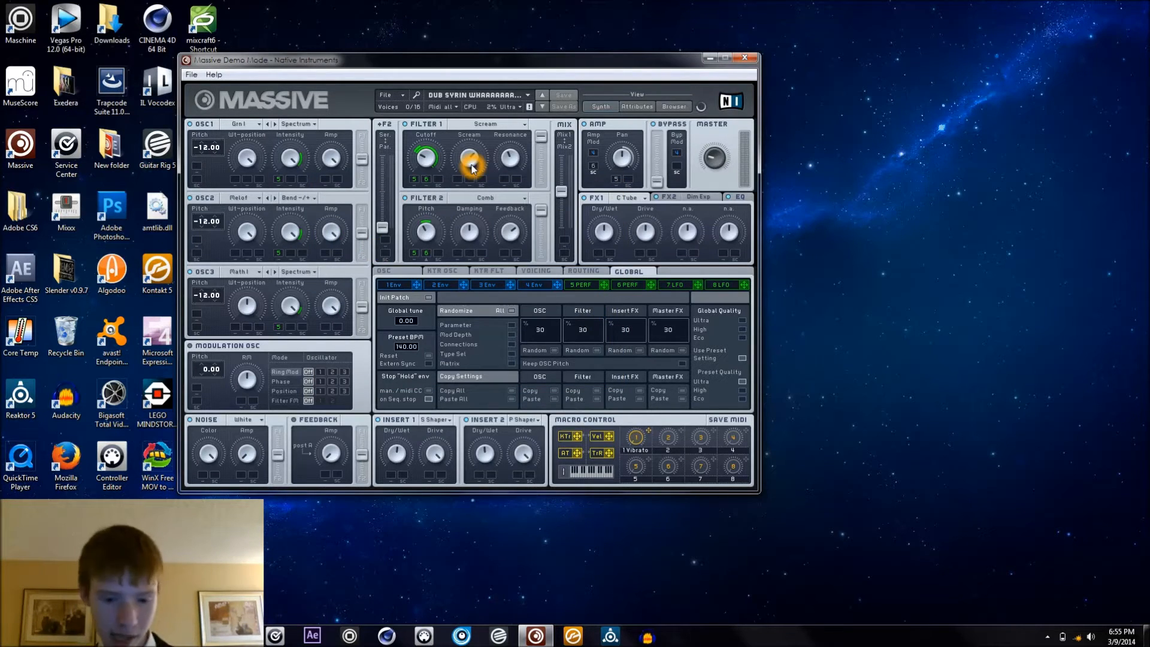
pyautogui.click(401, 95)
pyautogui.click(316, 324)
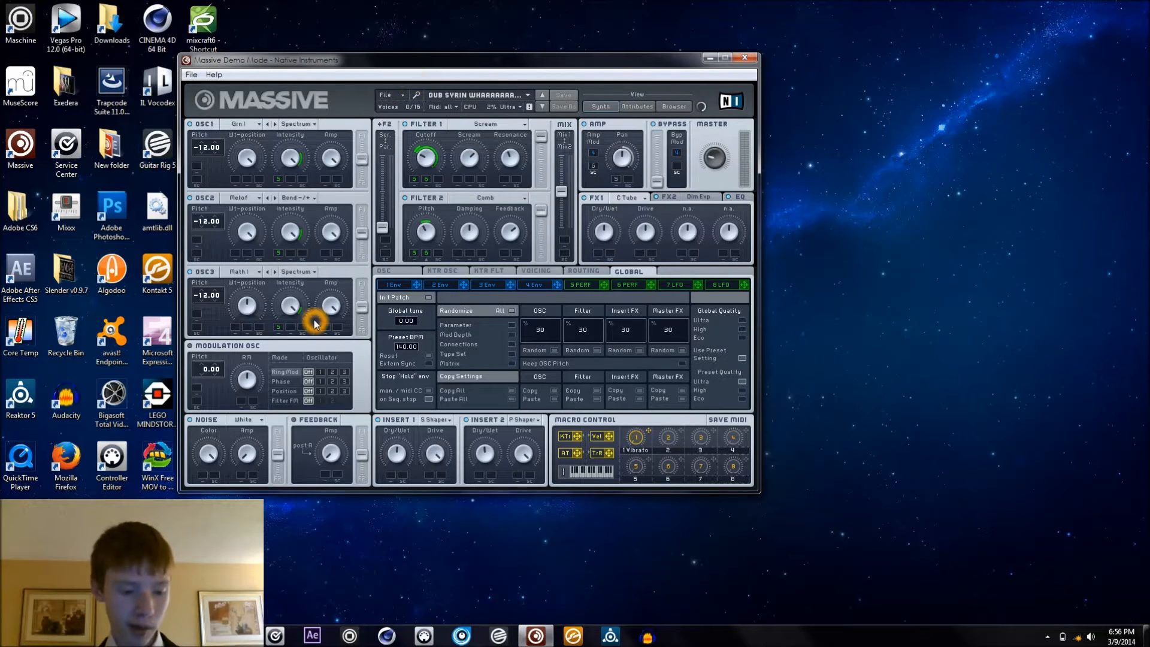
pyautogui.click(391, 95)
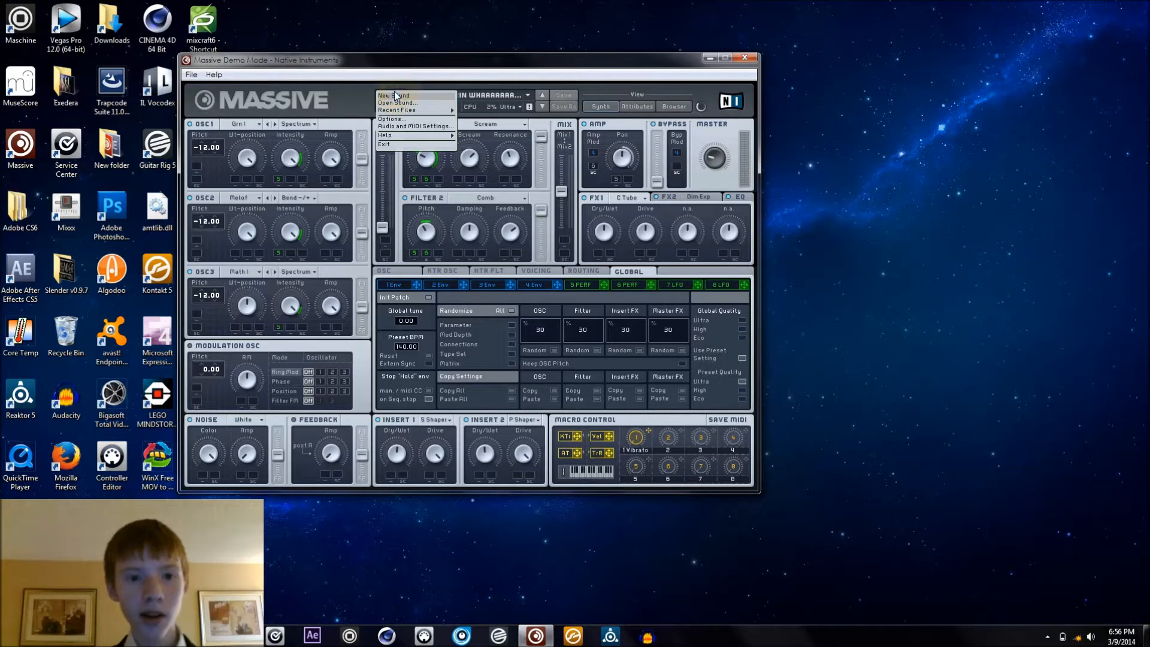
pyautogui.click(395, 96)
pyautogui.click(236, 270)
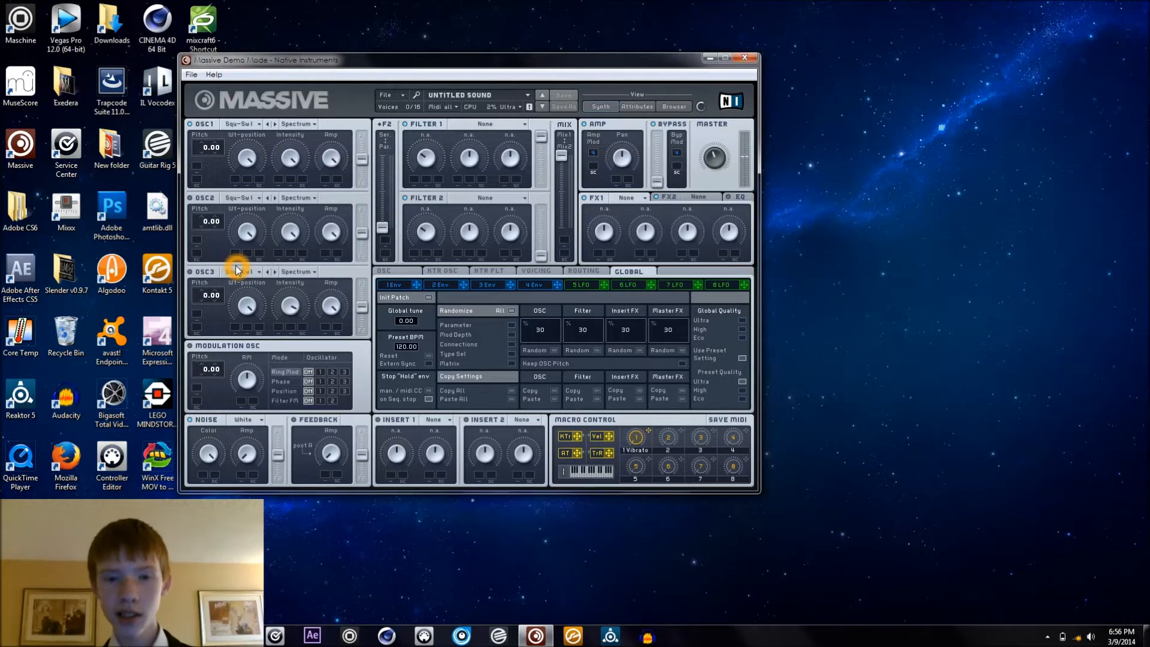
# Review the audio driver options and select IDT High Definition Audio CODEC as the audio device
pyautogui.click(393, 95)
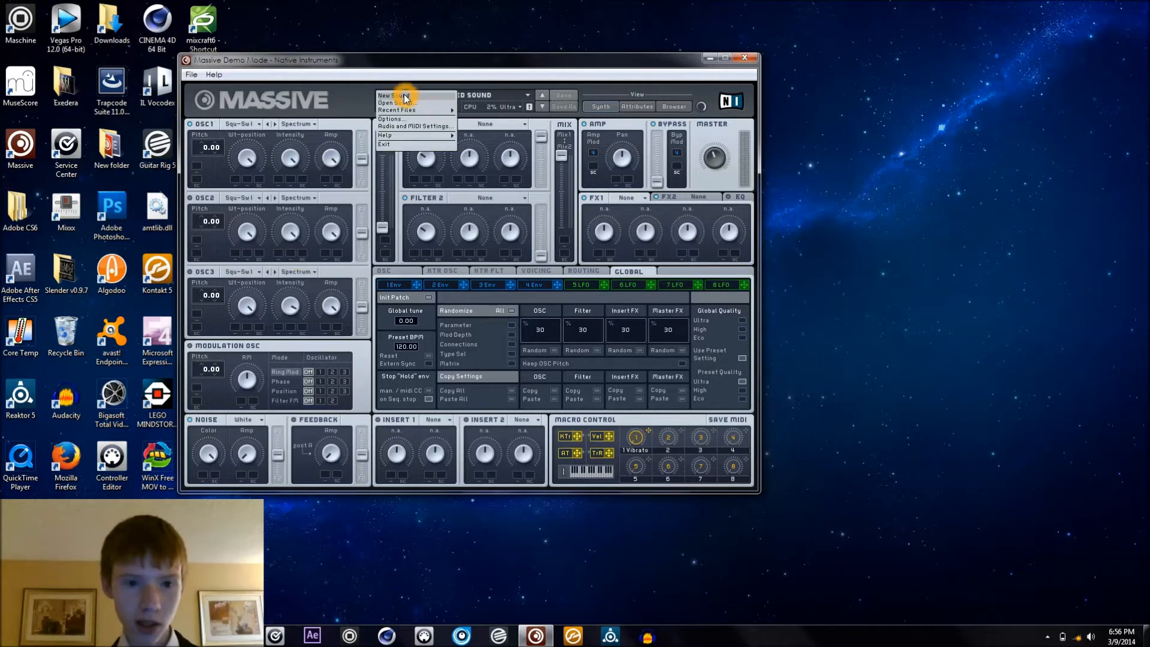
pyautogui.click(418, 127)
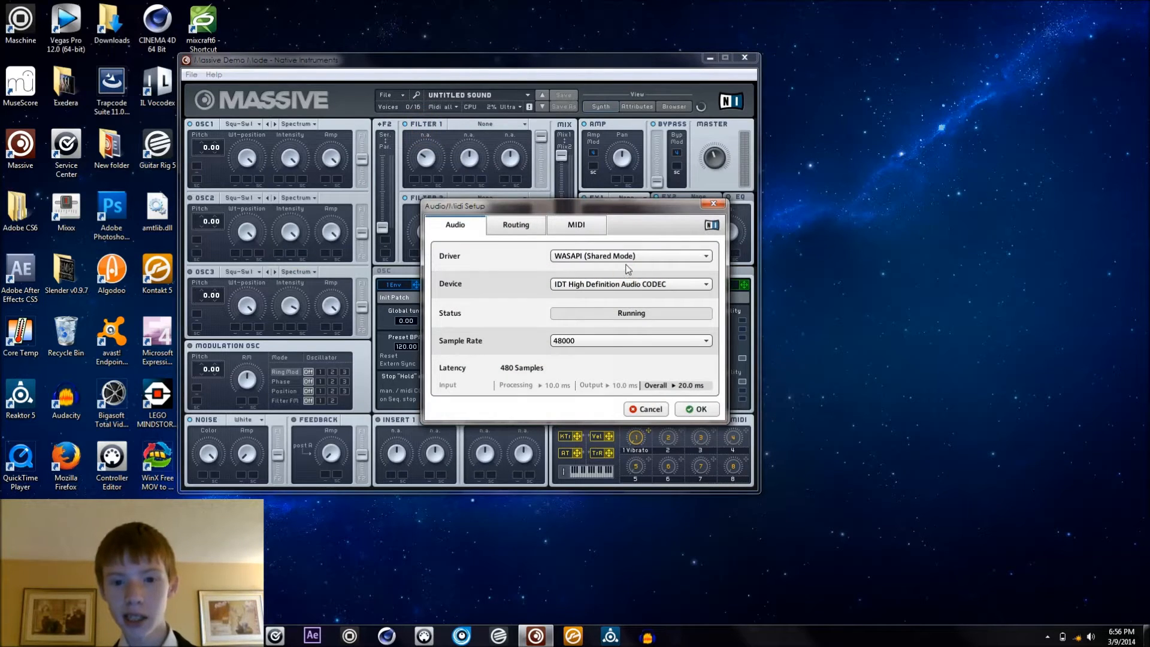
pyautogui.click(628, 258)
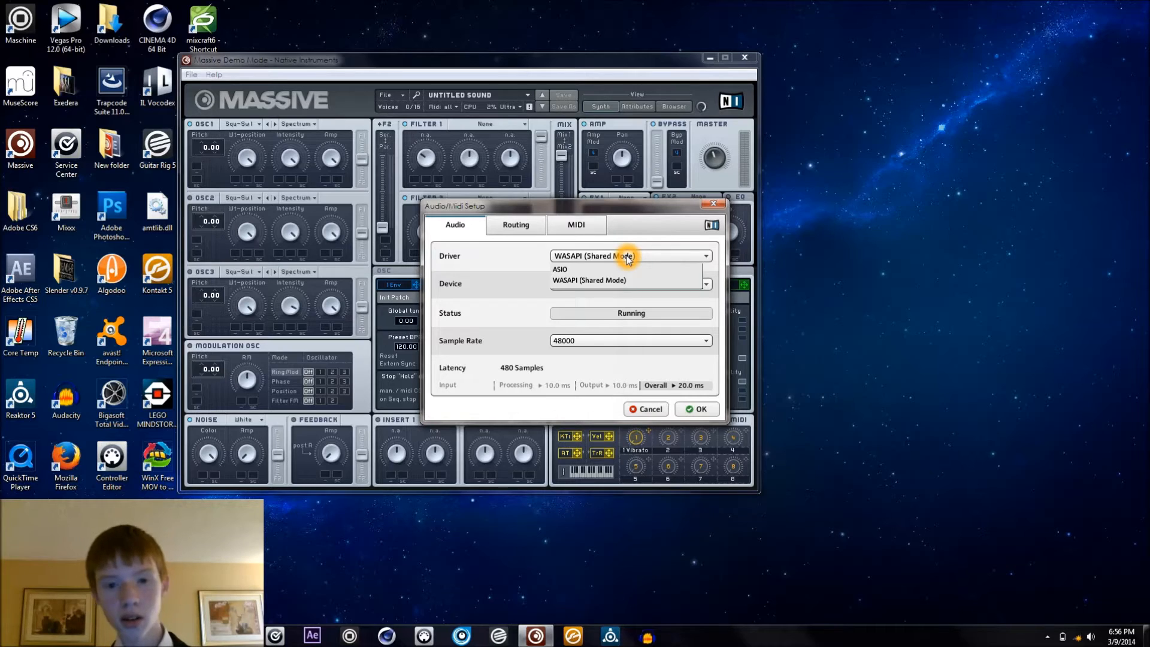
pyautogui.click(627, 257)
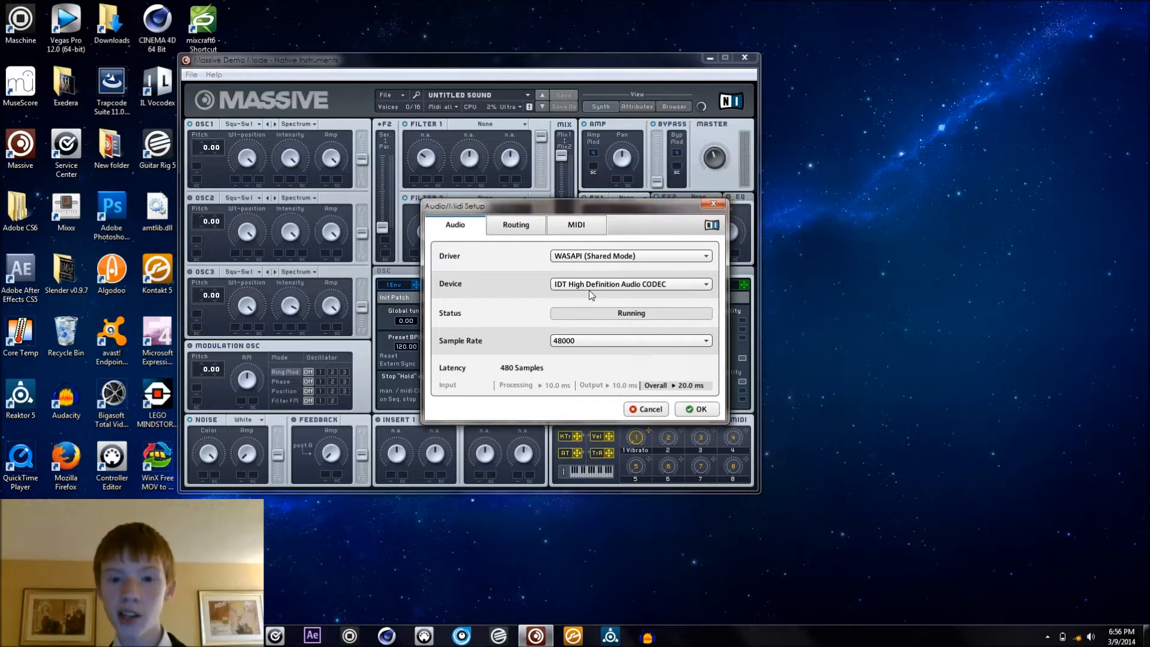
pyautogui.click(615, 286)
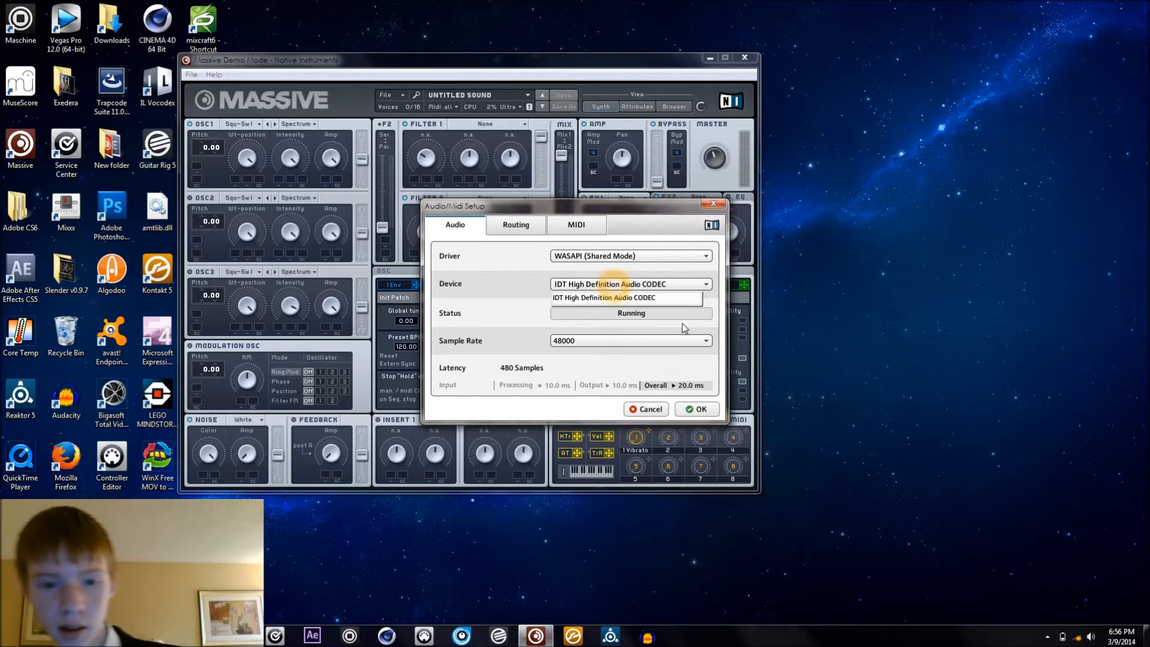
pyautogui.click(614, 298)
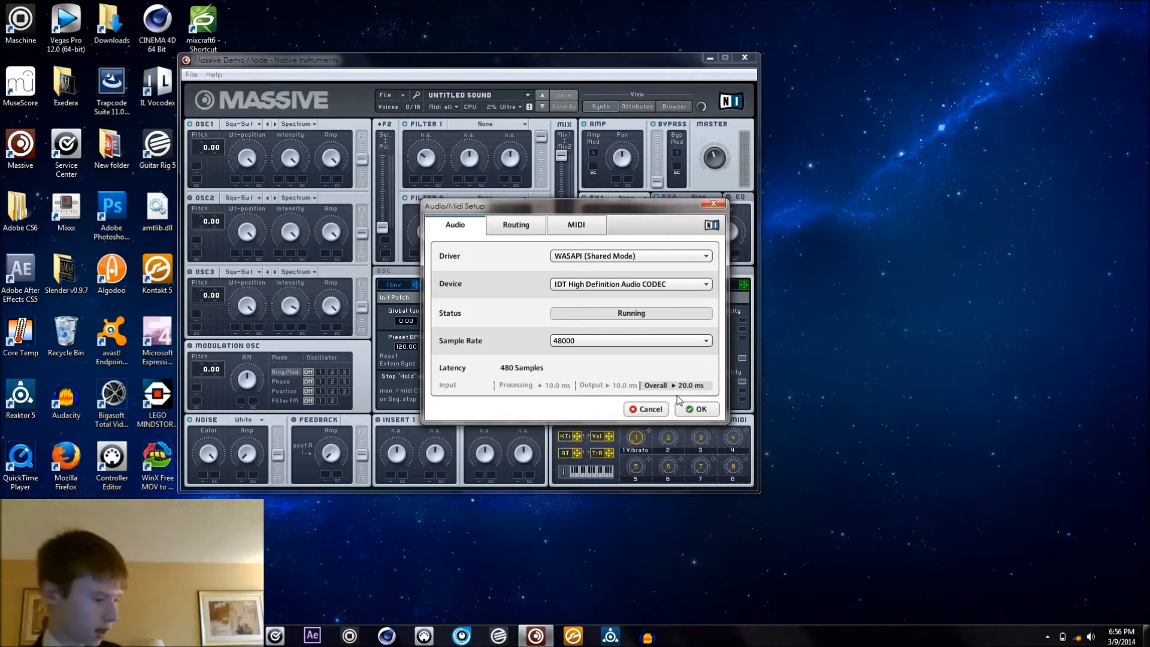
pyautogui.click(716, 414)
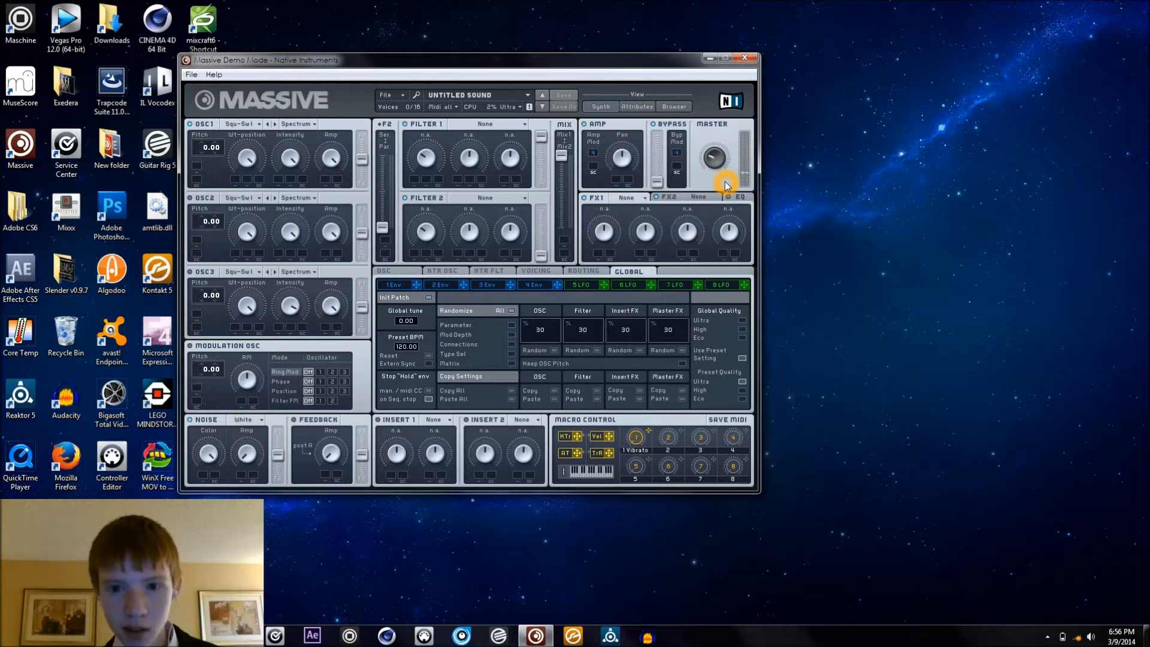
# Set OSC1 to the Sin-Triangle wavetable and turn its Wt-position down fully
pyautogui.click(714, 159)
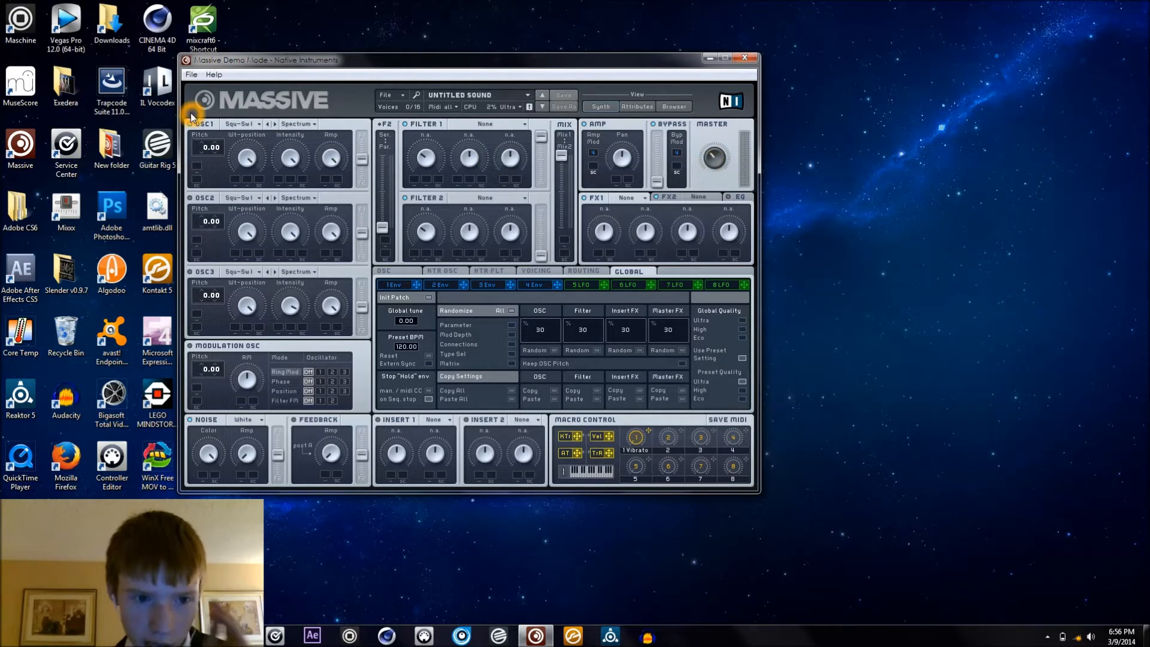
pyautogui.click(254, 123)
pyautogui.click(277, 123)
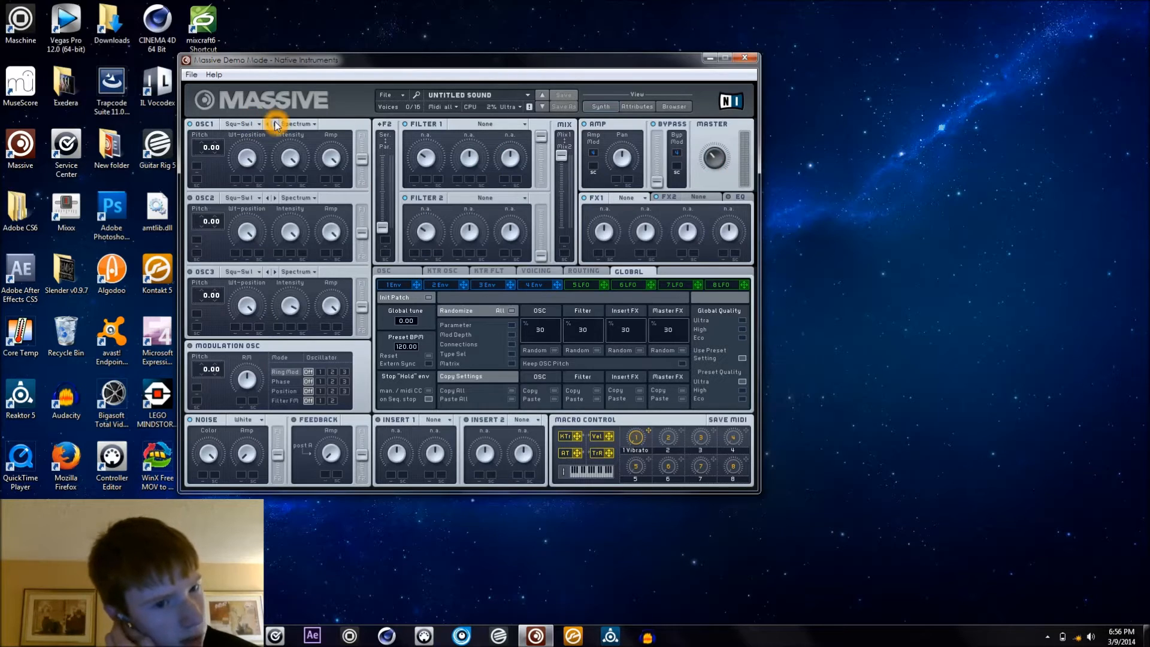
pyautogui.click(259, 125)
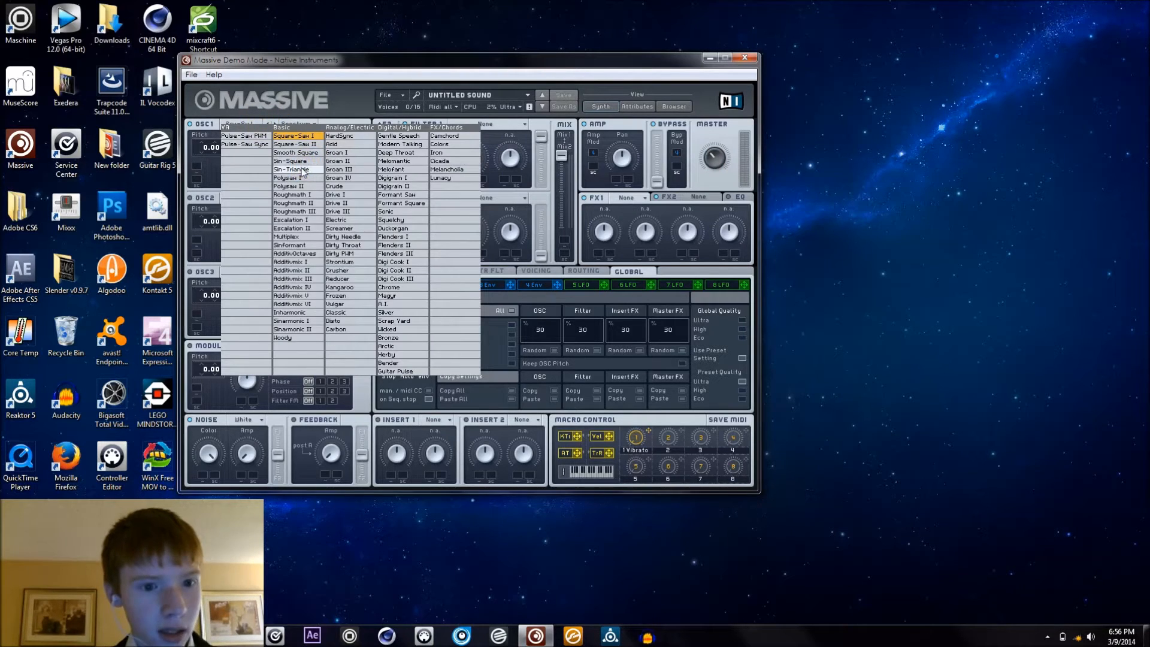
pyautogui.click(300, 171)
pyautogui.click(242, 254)
pyautogui.click(240, 122)
# Set the pitch of OSC1 to 12.00
pyautogui.click(208, 156)
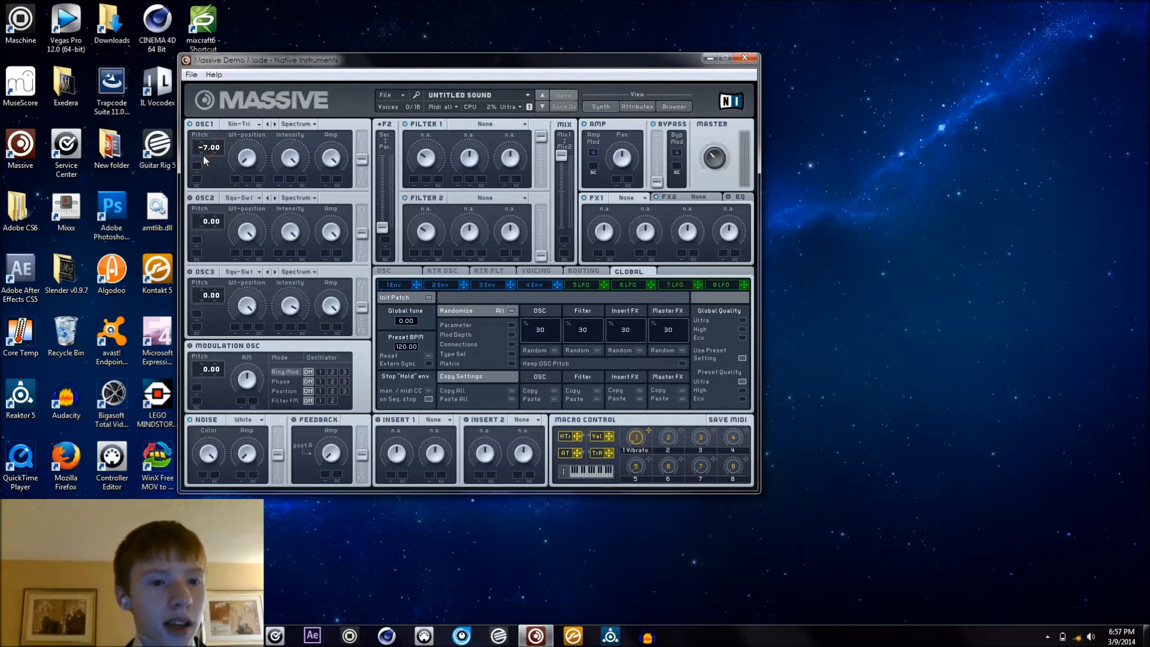
pyautogui.moveTo(207, 145); pyautogui.dragTo(209, 137)
pyautogui.click(203, 136)
pyautogui.click(451, 177)
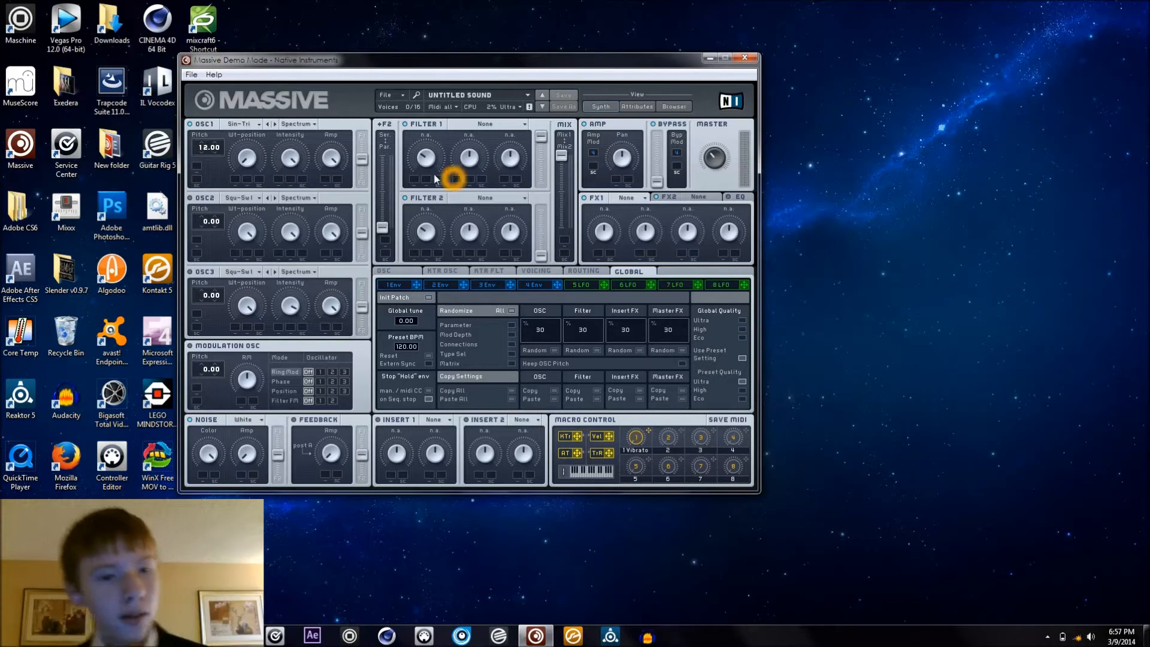
pyautogui.click(296, 138)
pyautogui.click(298, 126)
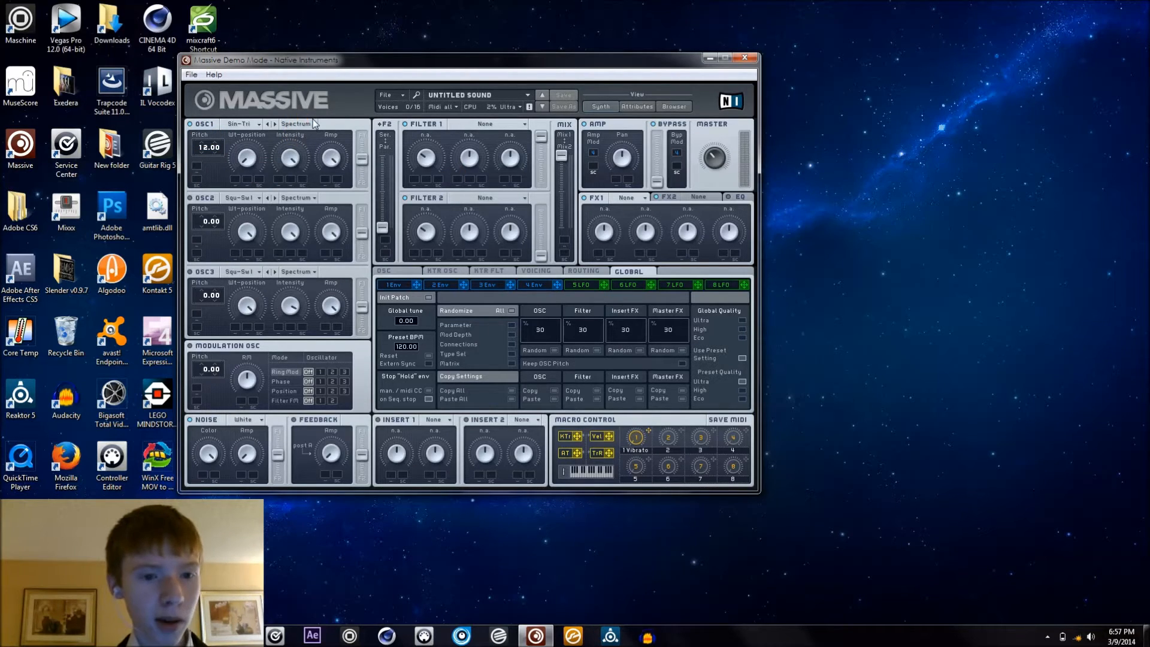
# Enable OSC2 with the Sin-Triangle wavetable, its Wt-position turned down fully and its pitch set to -24.00
pyautogui.click(201, 204)
pyautogui.click(260, 199)
pyautogui.click(306, 243)
pyautogui.click(206, 225)
pyautogui.moveTo(207, 225); pyautogui.dragTo(201, 250)
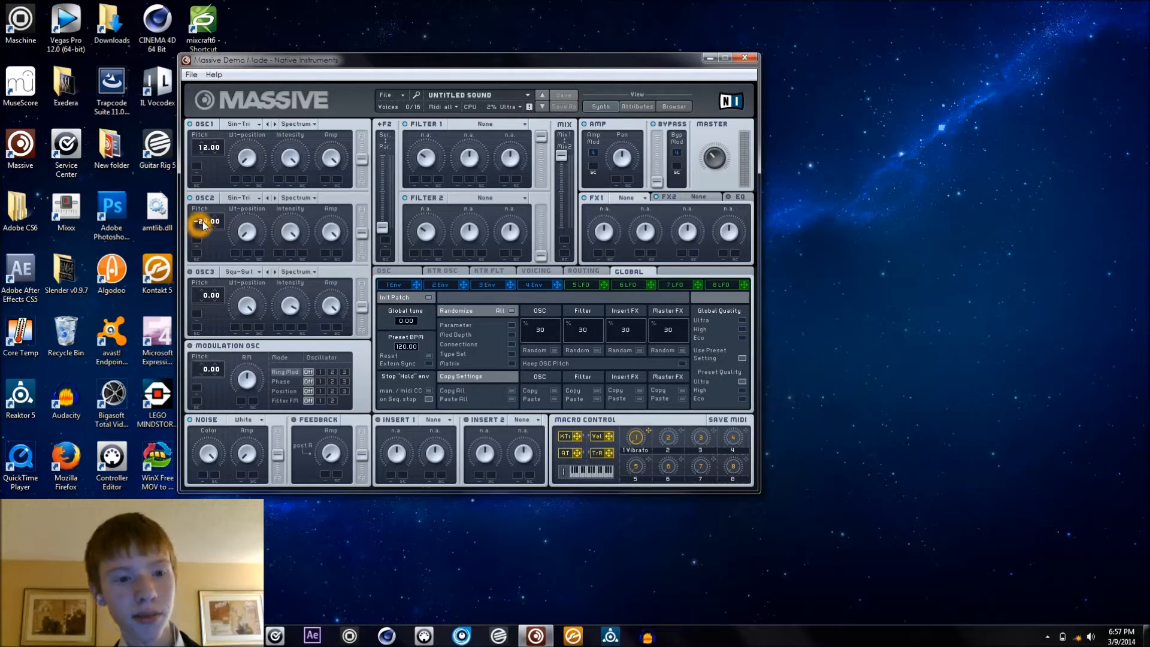
pyautogui.click(425, 188)
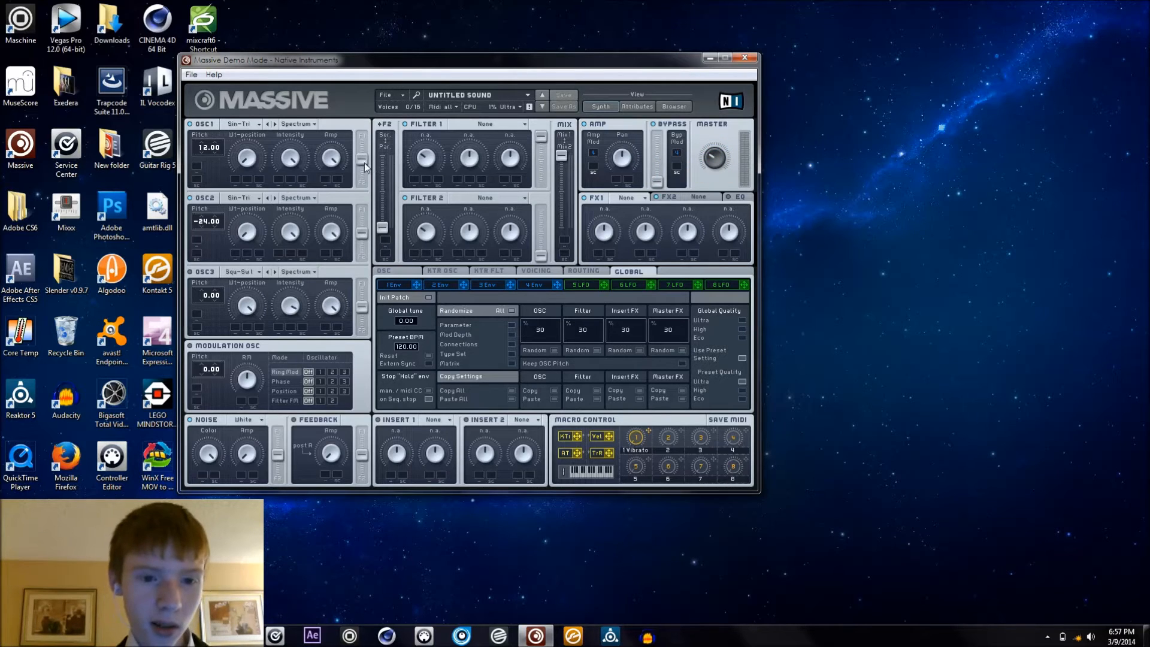
# Route OSC1 and OSC2 fully into Filter 1 and set the Filter 2 routing to fully serial
pyautogui.click(362, 210)
pyautogui.click(384, 157)
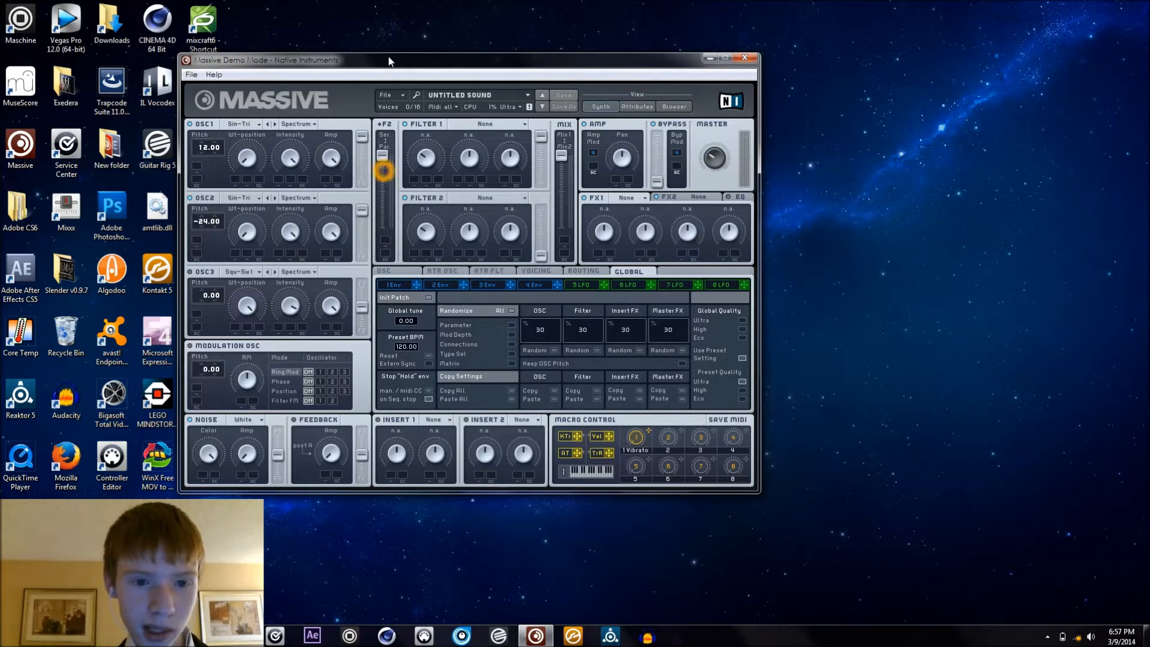
# Set Filter 1 to Scream, with the Cutoff at maximum and the Scream amount slightly above its midpoint
pyautogui.click(460, 126)
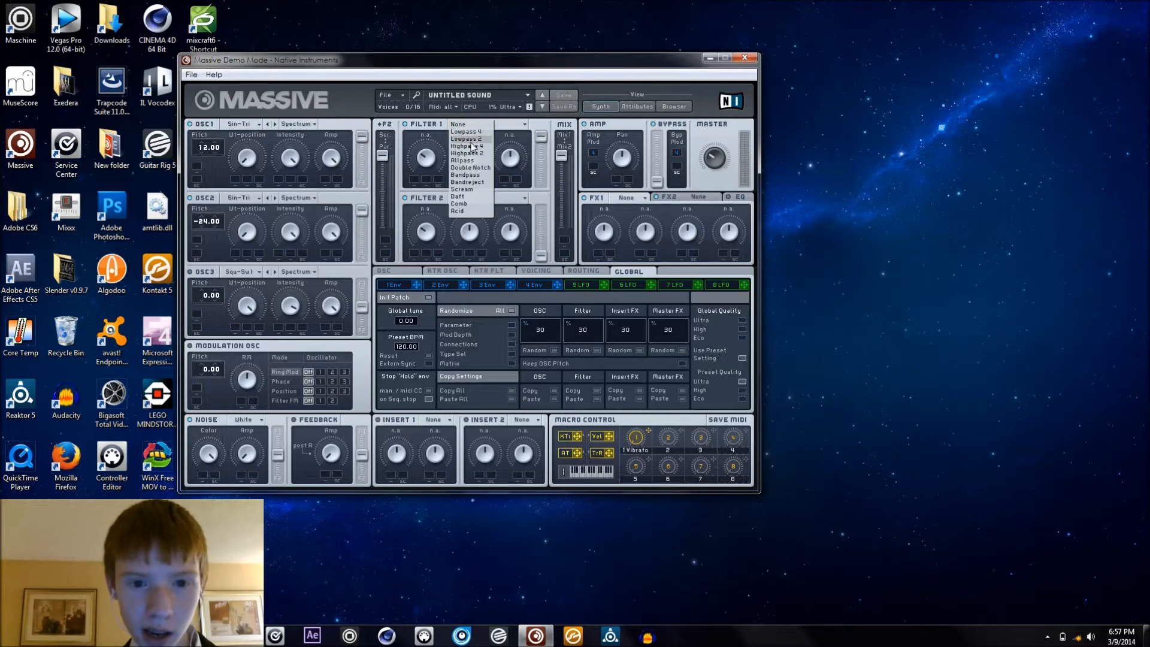
pyautogui.click(463, 190)
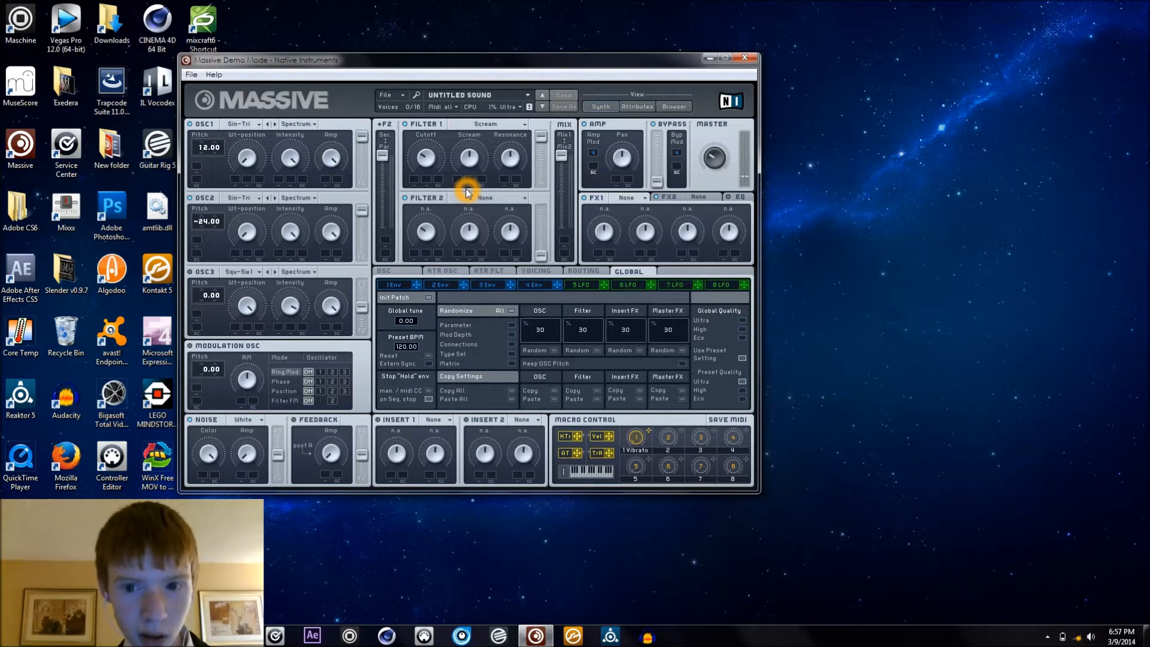
pyautogui.moveTo(426, 160); pyautogui.dragTo(431, 101)
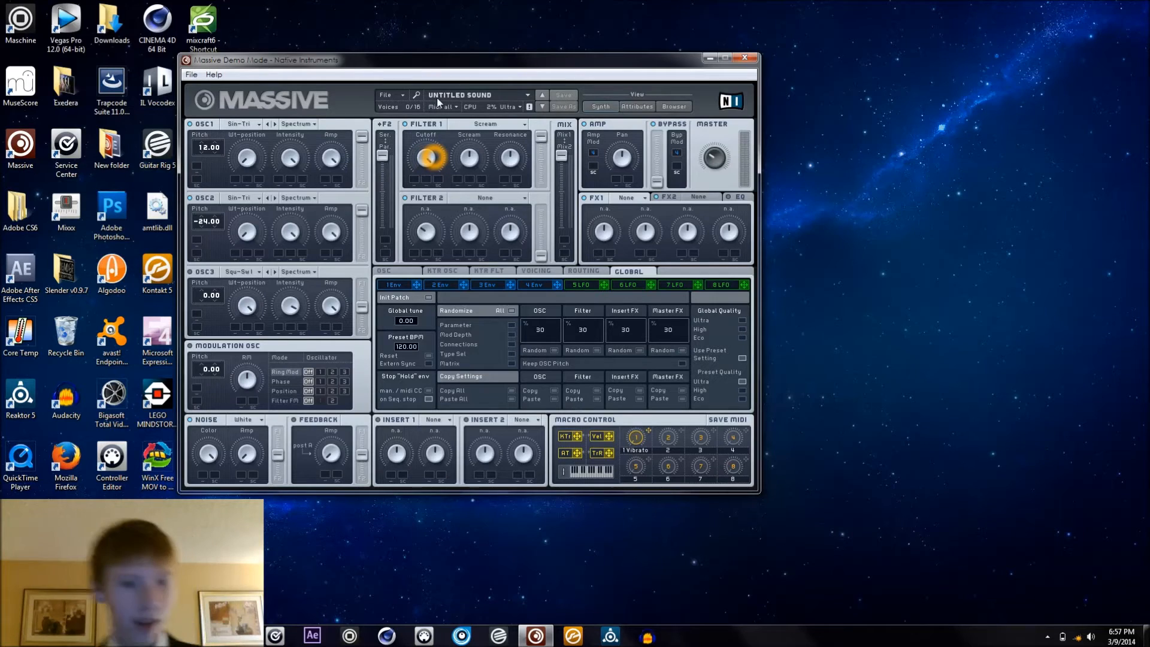
pyautogui.moveTo(471, 154)
pyautogui.mouseDown()
pyautogui.moveTo(471, 180)
pyautogui.moveTo(473, 149)
pyautogui.mouseUp()
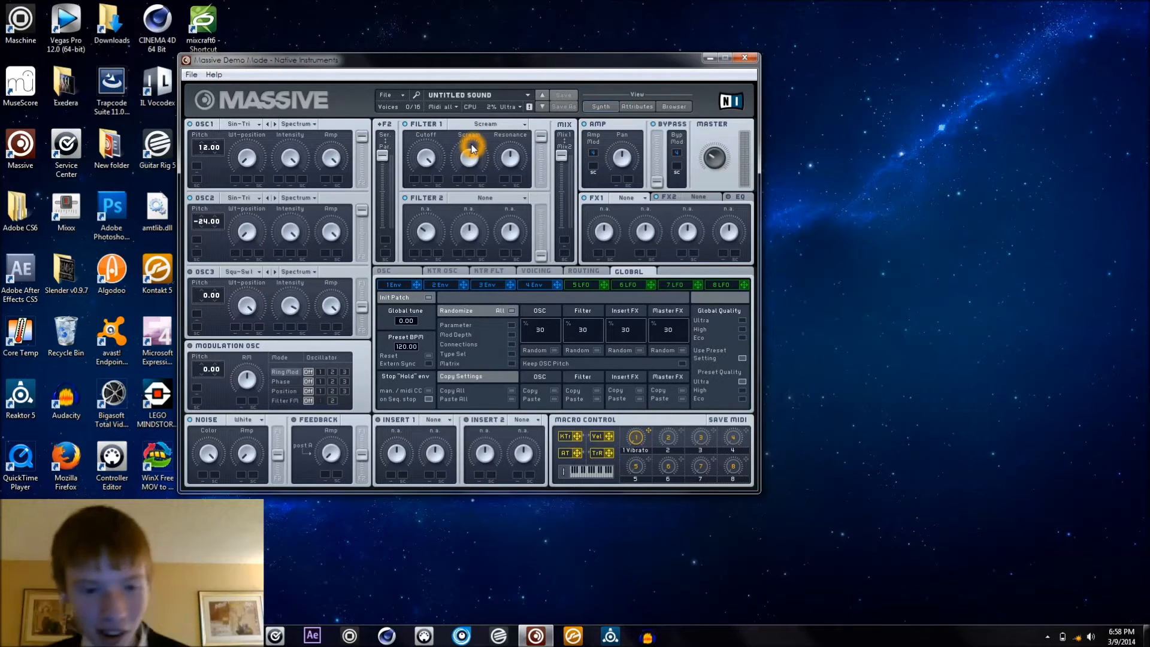
pyautogui.moveTo(473, 149); pyautogui.dragTo(474, 150)
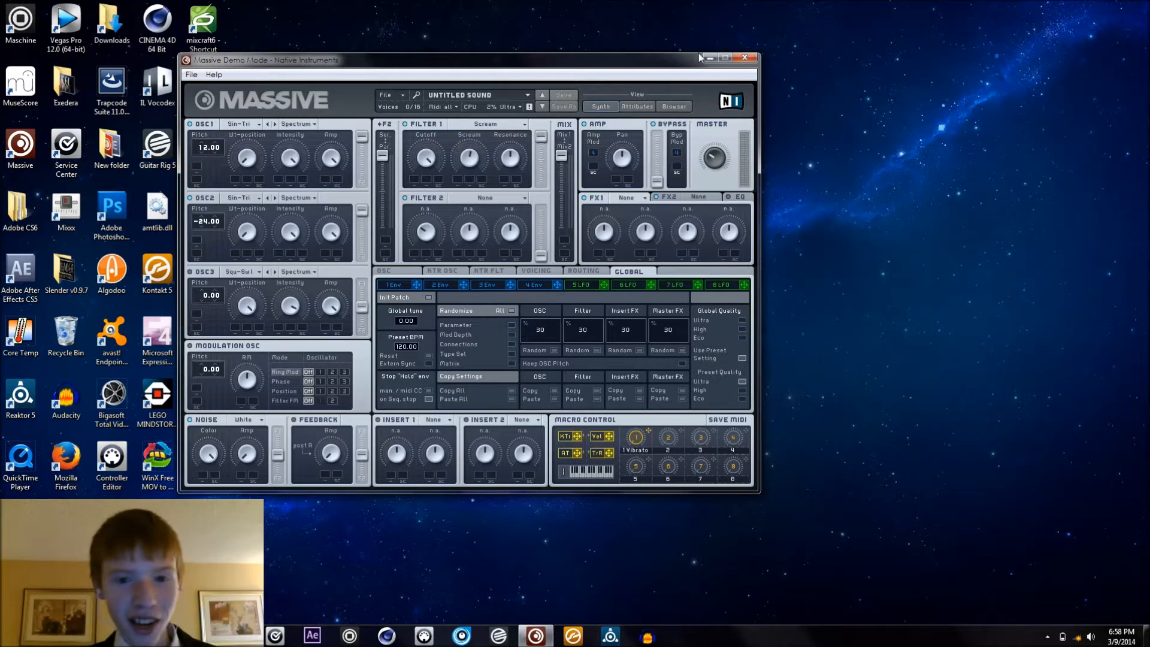
# Lower the Resonance of Filter 1 below its midpoint
pyautogui.click(261, 341)
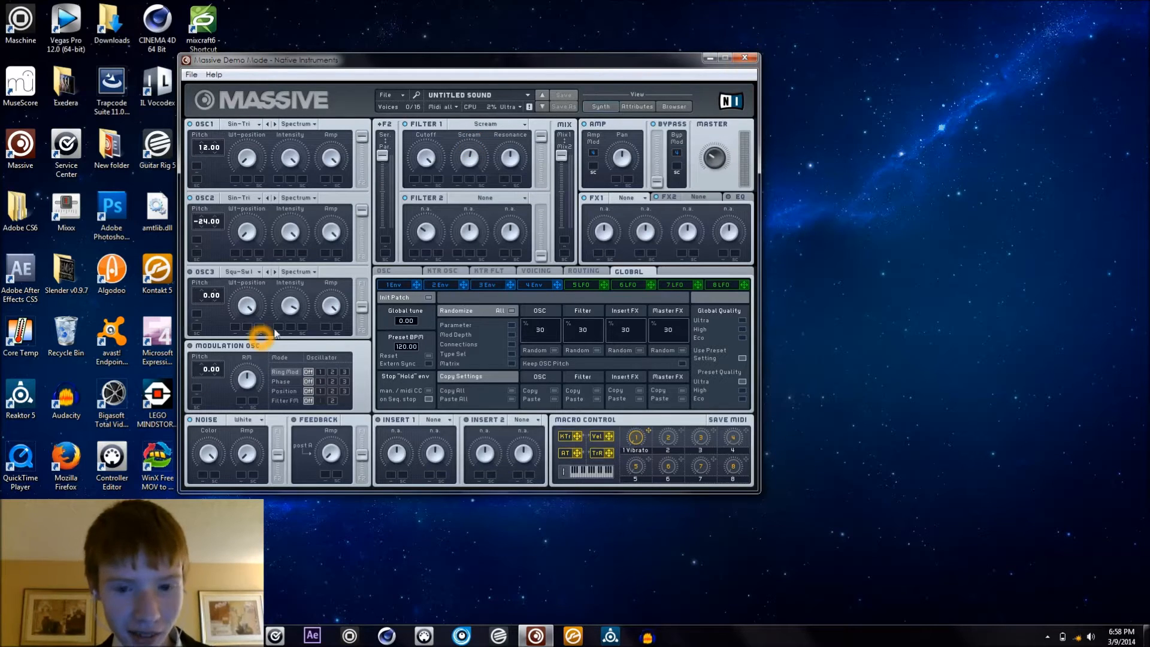
pyautogui.click(533, 205)
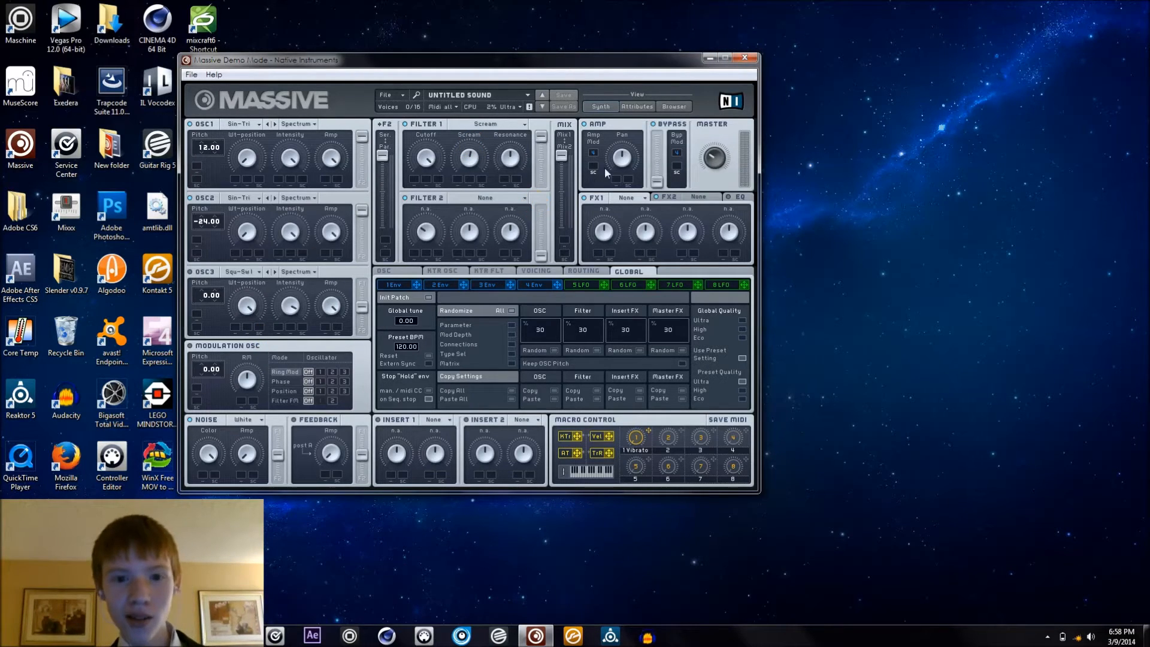
pyautogui.click(520, 153)
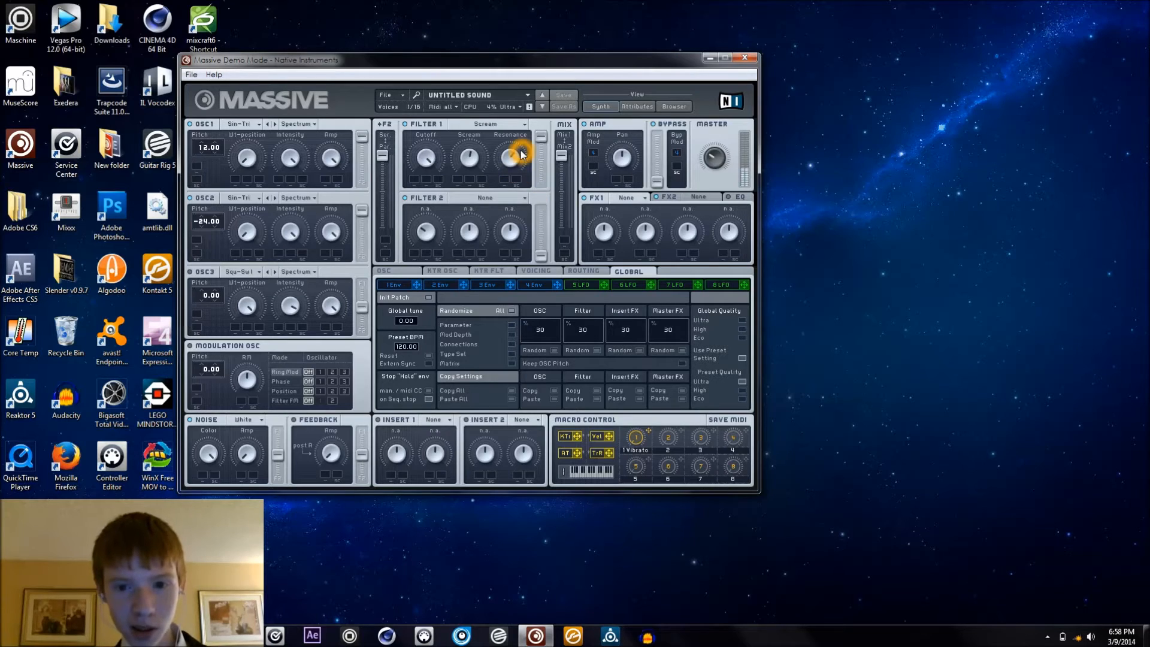
pyautogui.click(509, 188)
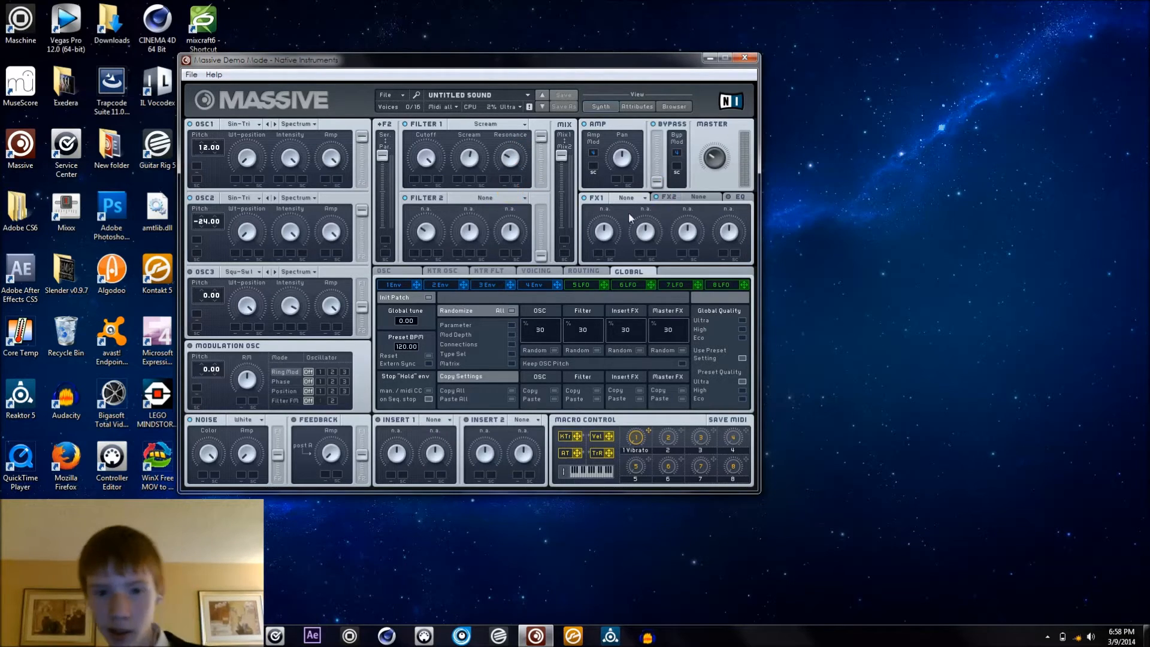
# Load the C Tube effect in FX1 and turn its Drive and Dry/Wet up fully
pyautogui.click(621, 199)
pyautogui.click(637, 312)
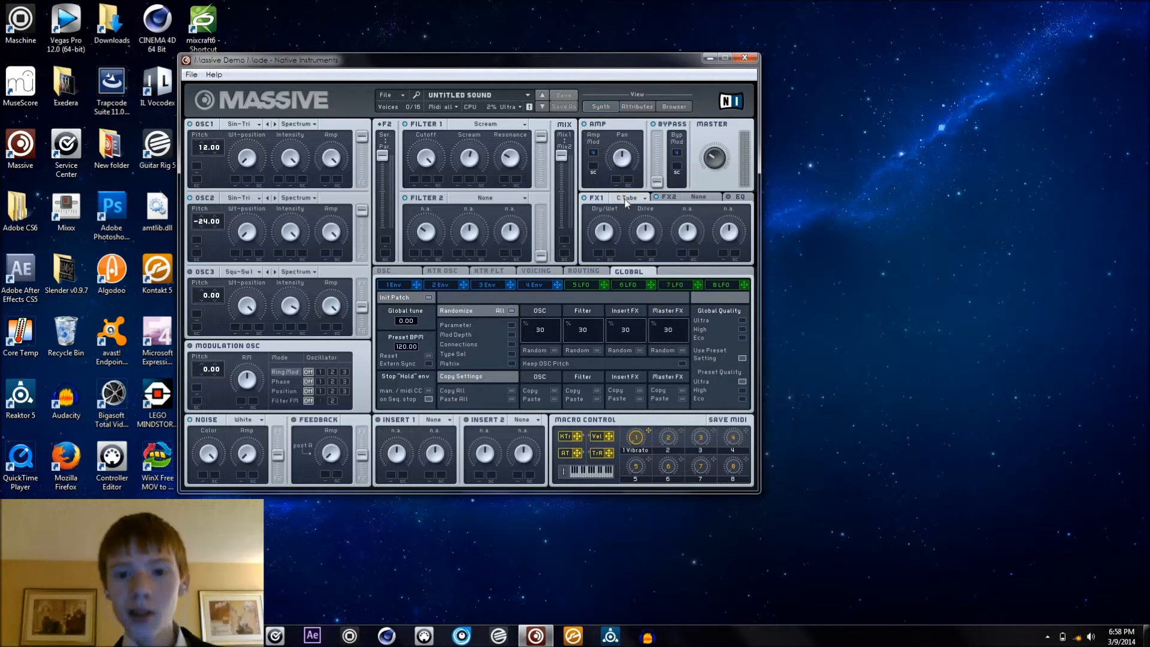
pyautogui.click(631, 167)
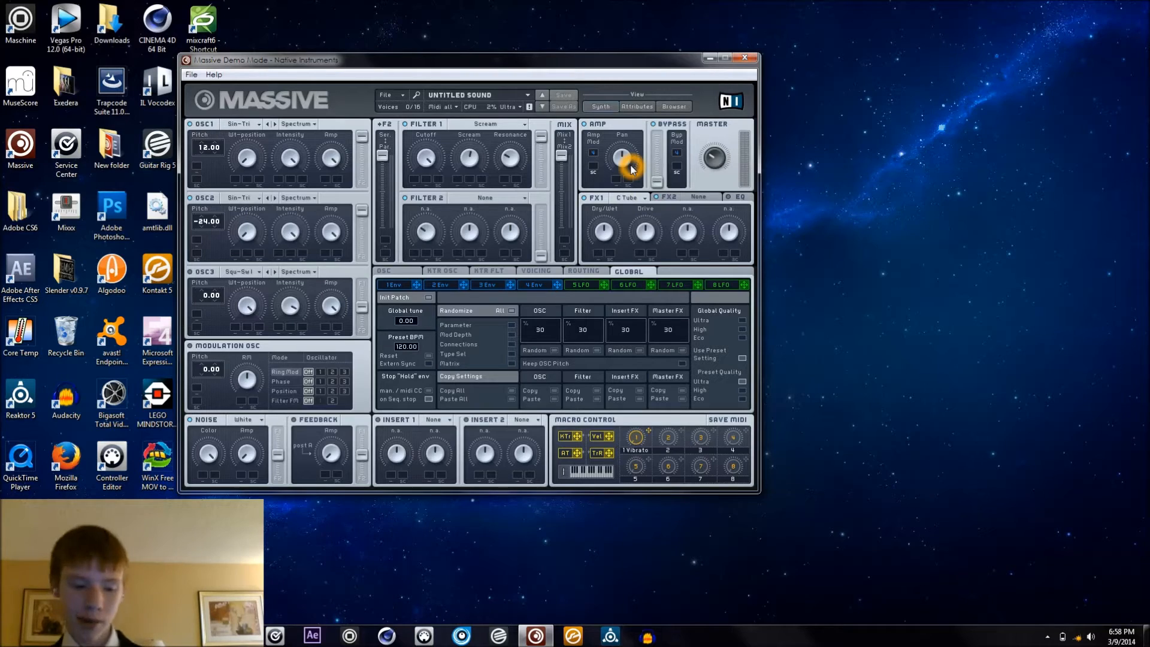
pyautogui.click(622, 170)
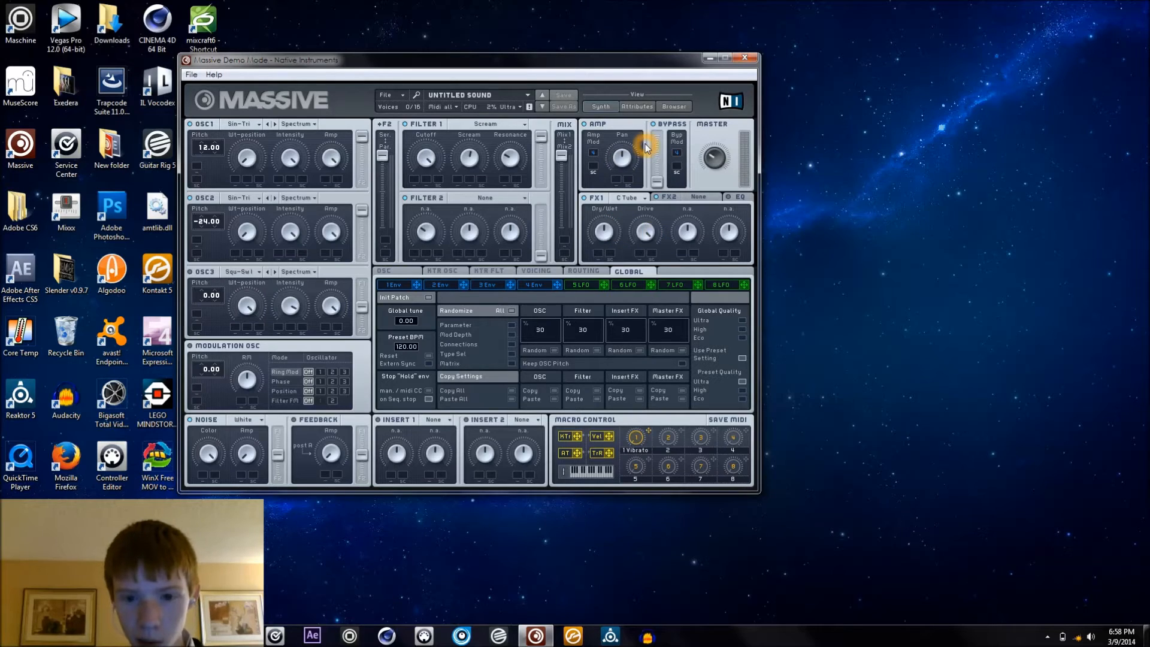
pyautogui.click(605, 233)
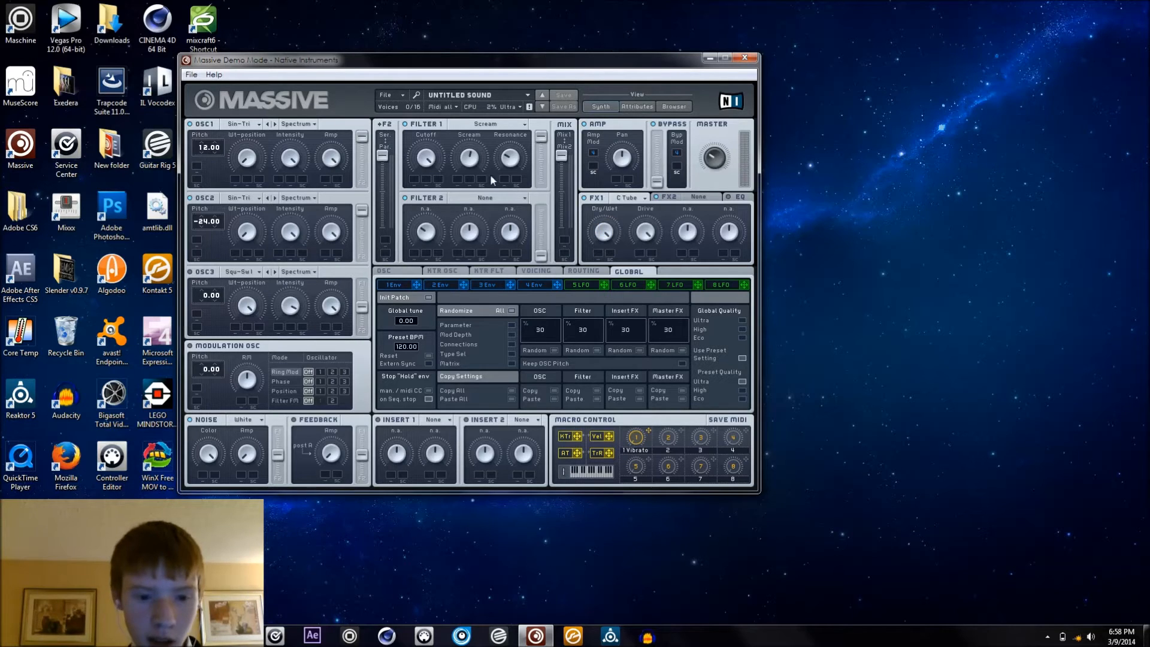
# Set Insert 1 to the P Shaper effect
pyautogui.click(435, 420)
pyautogui.click(448, 470)
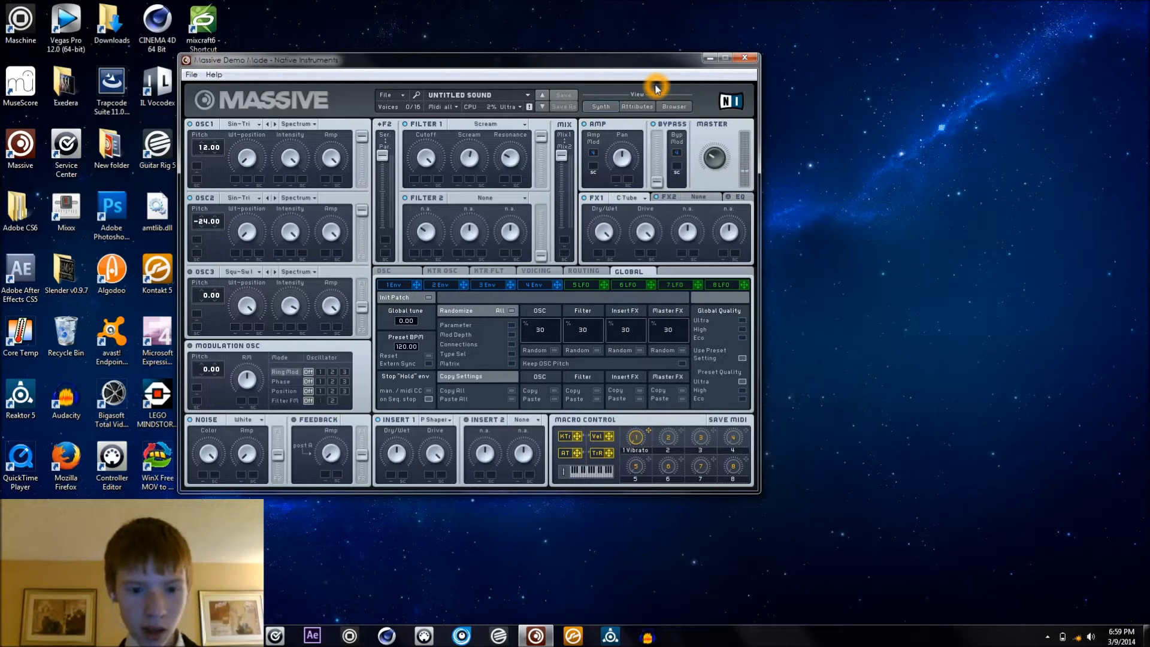
# Open the 5 LFO settings and assign that LFO to modulate the Cutoff of Filter 1
pyautogui.click(584, 285)
pyautogui.moveTo(415, 181); pyautogui.dragTo(415, 180)
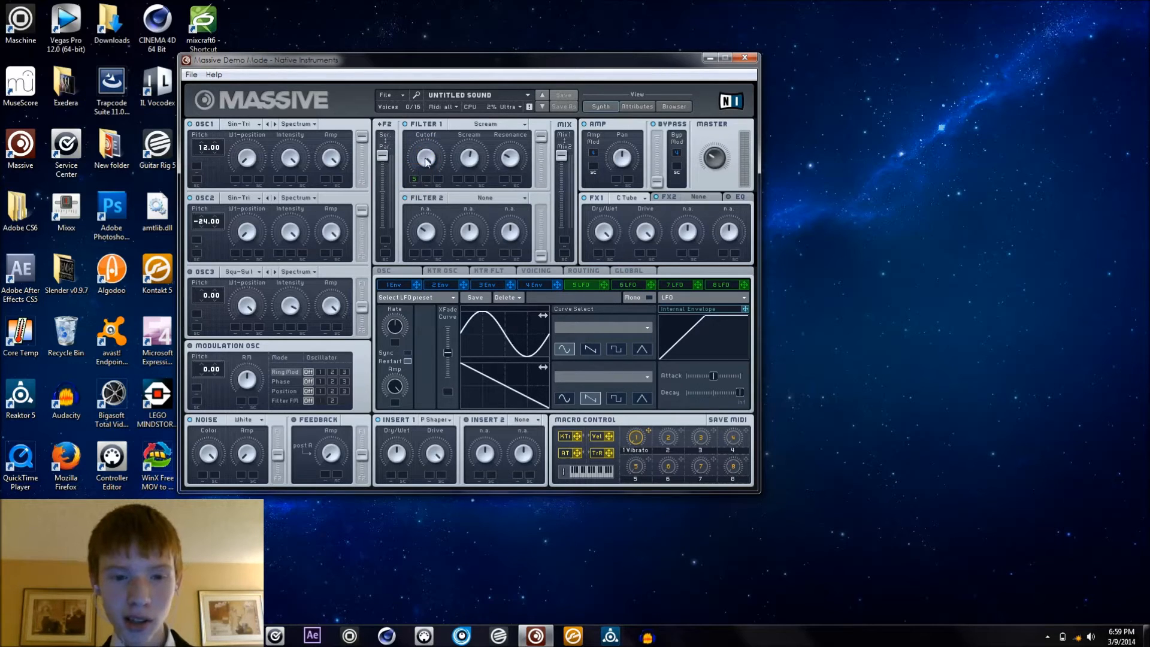
# Set the cutoff modulation depth and configure 5 LFO with XFade fully up, Sync on, ratio 1/4 and a shifted sine curve
pyautogui.moveTo(414, 180); pyautogui.dragTo(415, 158)
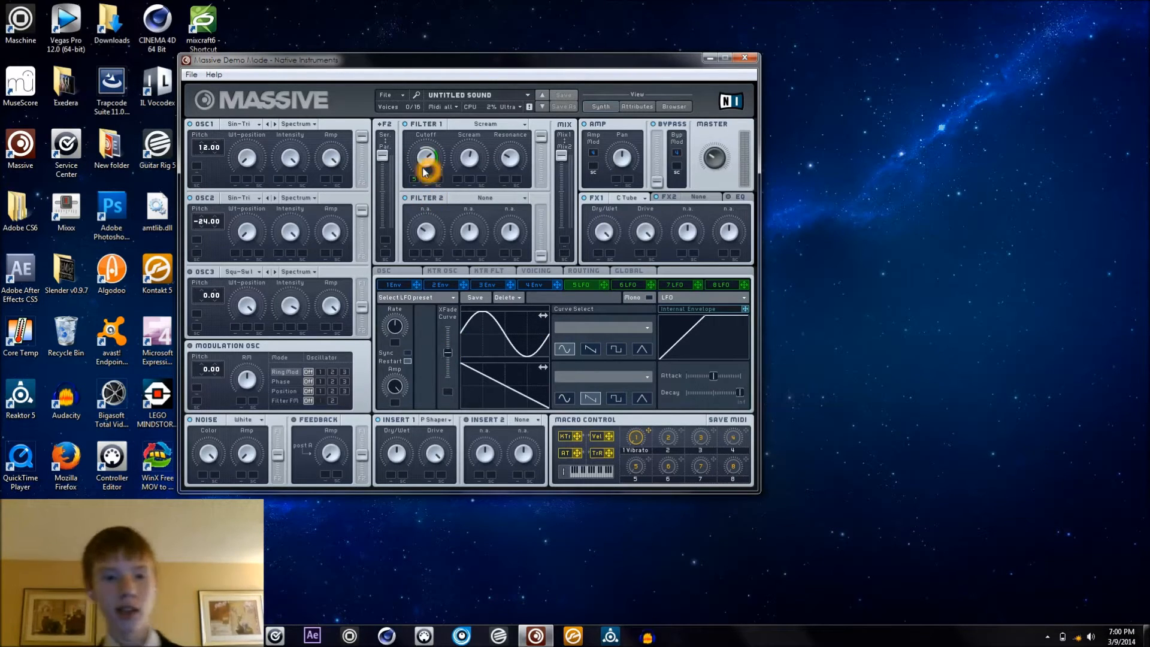
pyautogui.moveTo(448, 356); pyautogui.dragTo(447, 329)
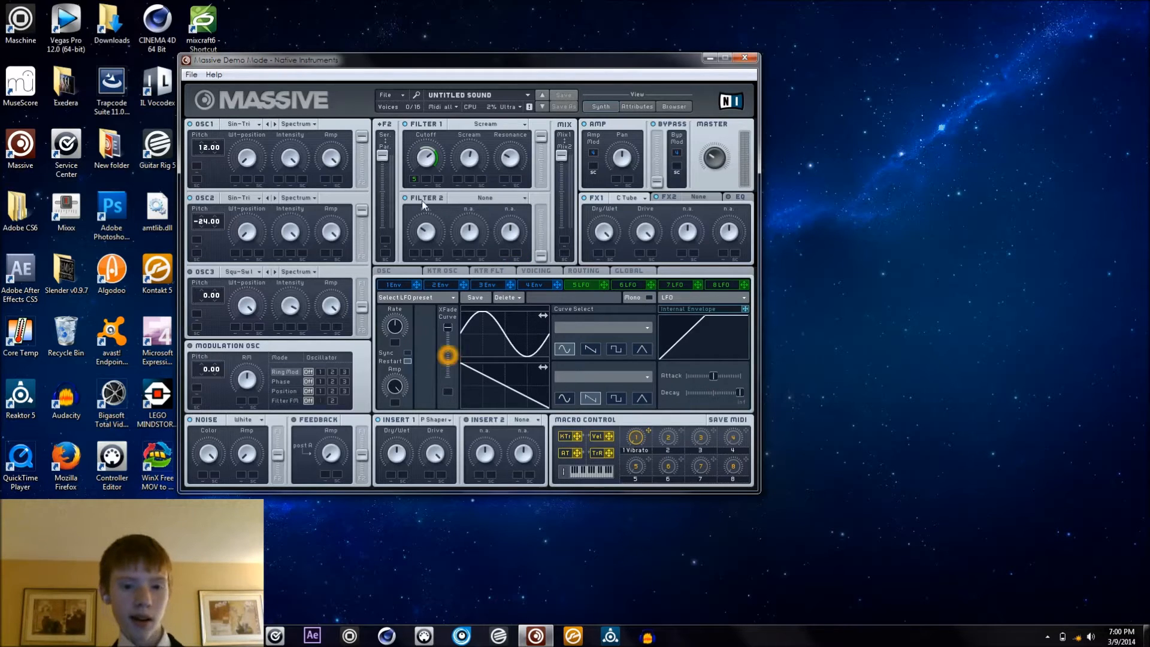
pyautogui.click(408, 353)
pyautogui.moveTo(400, 346); pyautogui.dragTo(399, 343)
pyautogui.moveTo(535, 345); pyautogui.dragTo(546, 342)
# Try different Filter 1 Cutoff positions and LFO modulation ranges while playing notes, ending with the Cutoff fully up
pyautogui.moveTo(422, 159); pyautogui.dragTo(415, 198)
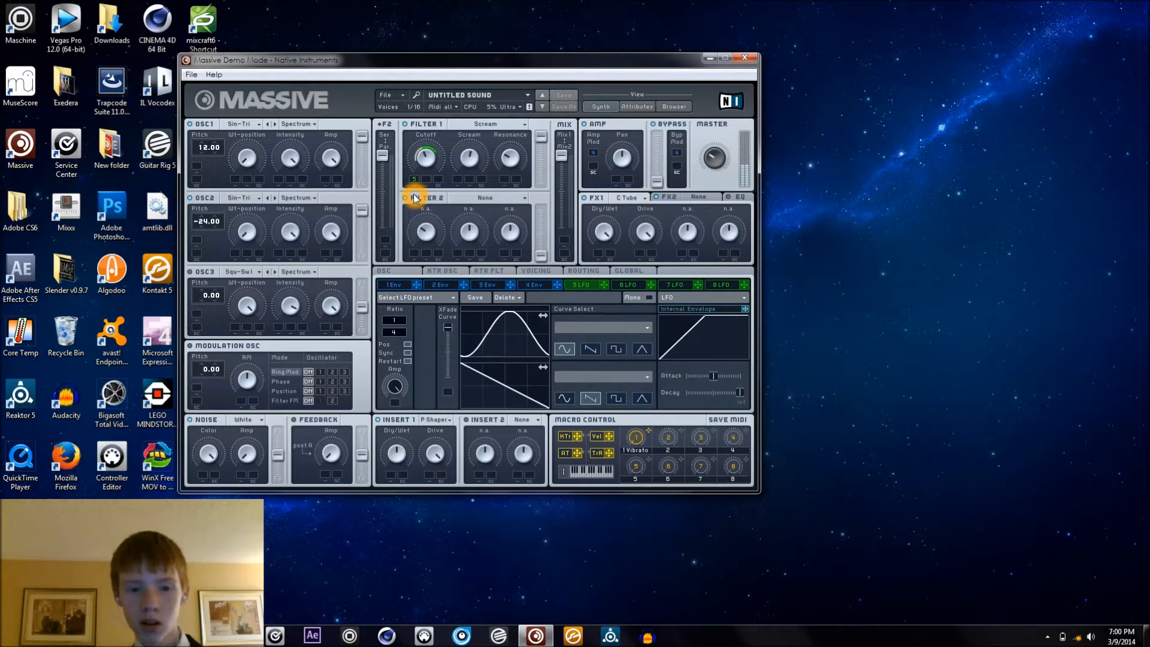
pyautogui.moveTo(426, 155); pyautogui.dragTo(433, 117)
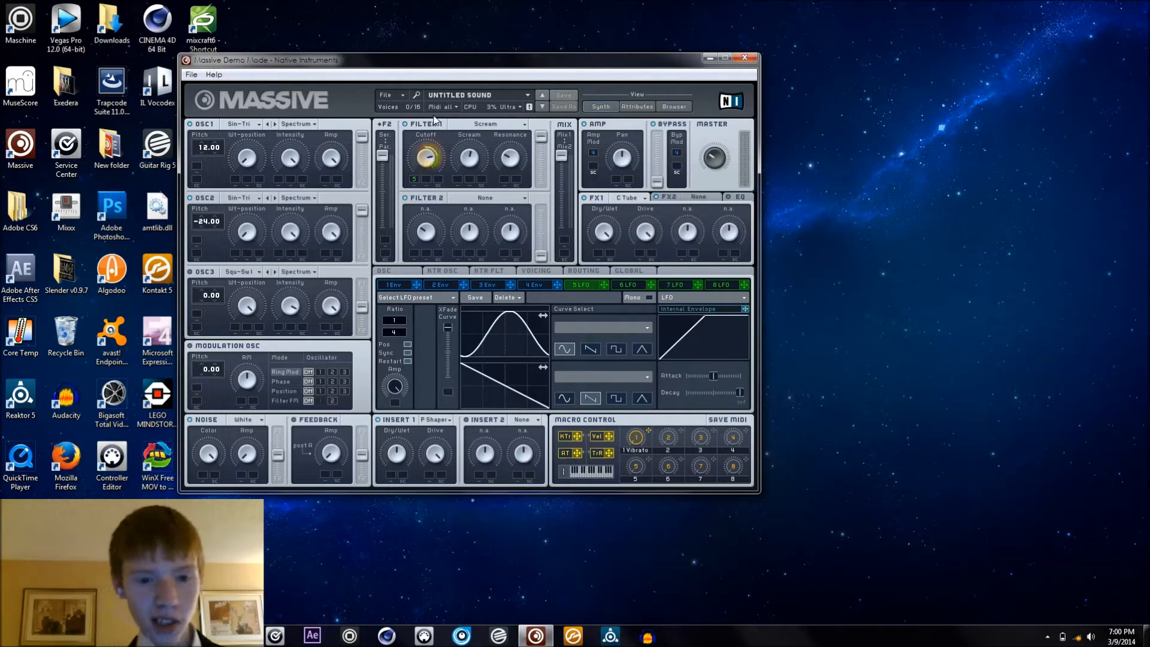
pyautogui.moveTo(415, 179)
pyautogui.mouseDown()
pyautogui.moveTo(416, 198)
pyautogui.moveTo(423, 176)
pyautogui.mouseUp()
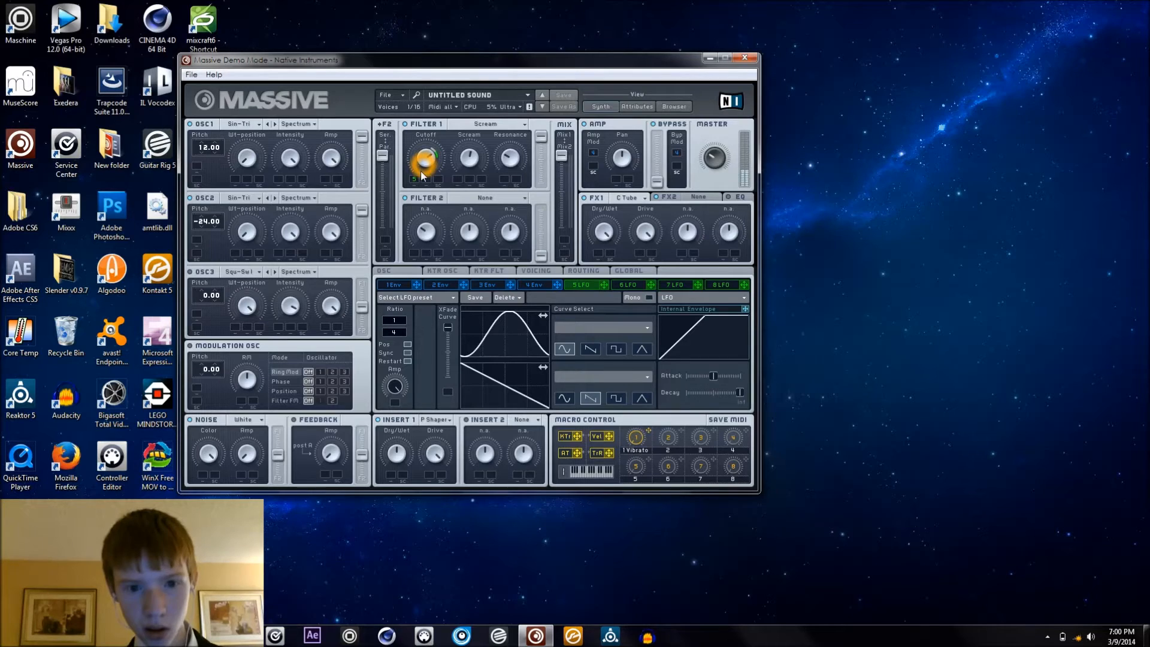
pyautogui.moveTo(422, 176); pyautogui.dragTo(422, 175)
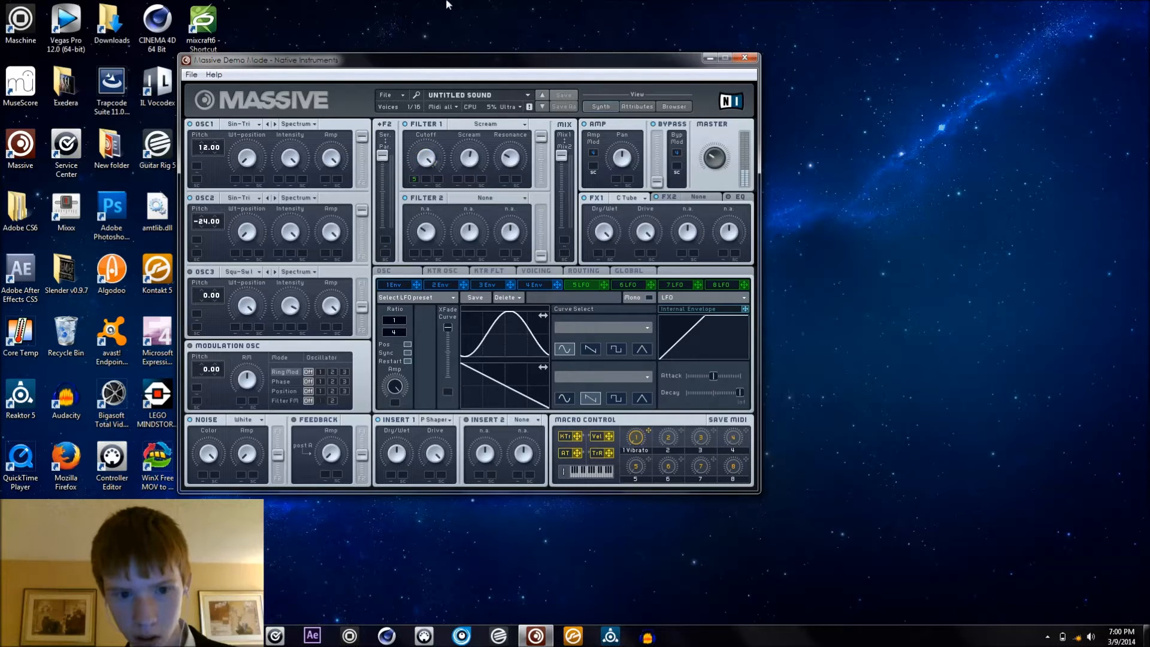
pyautogui.click(333, 218)
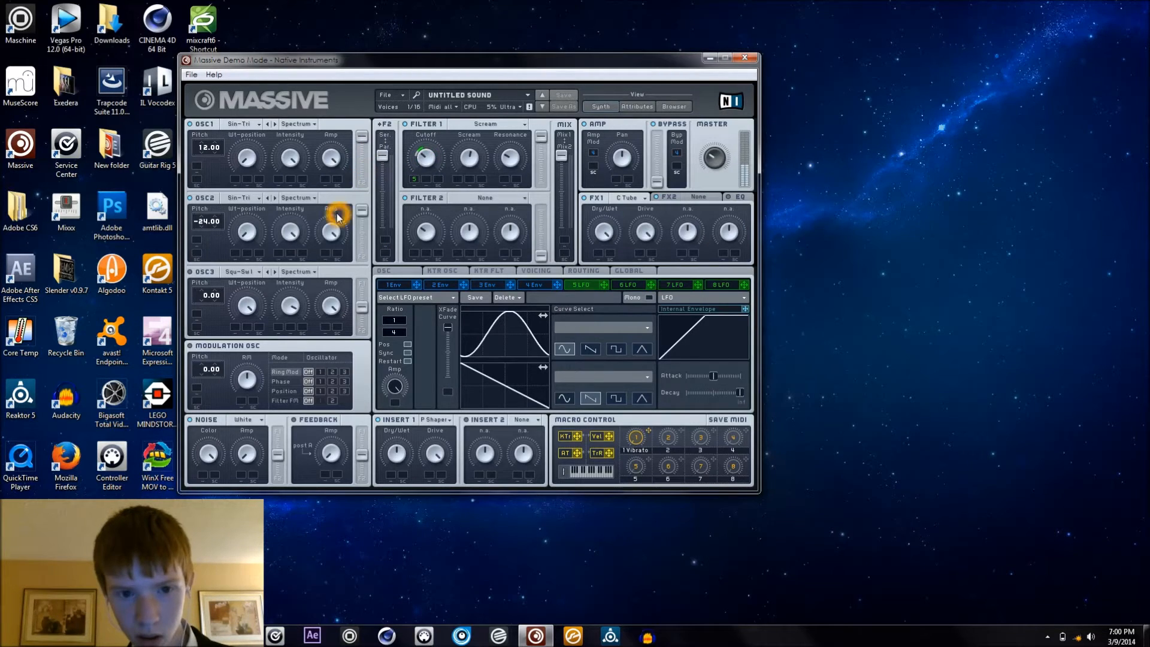
pyautogui.click(339, 189)
pyautogui.click(335, 188)
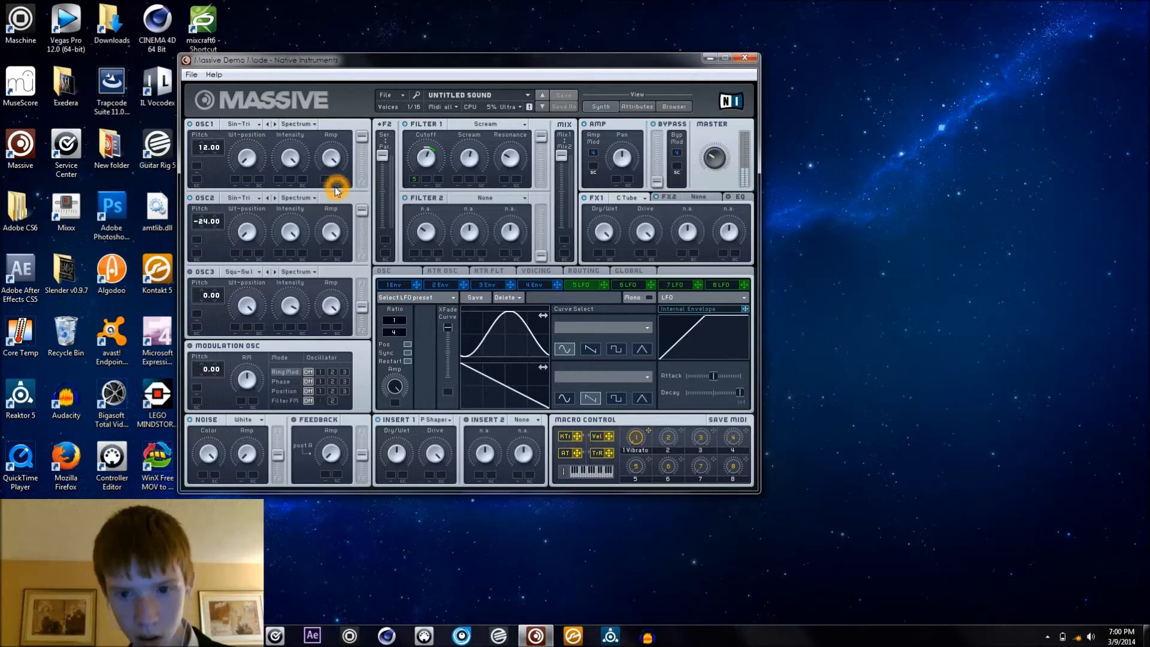
pyautogui.click(334, 195)
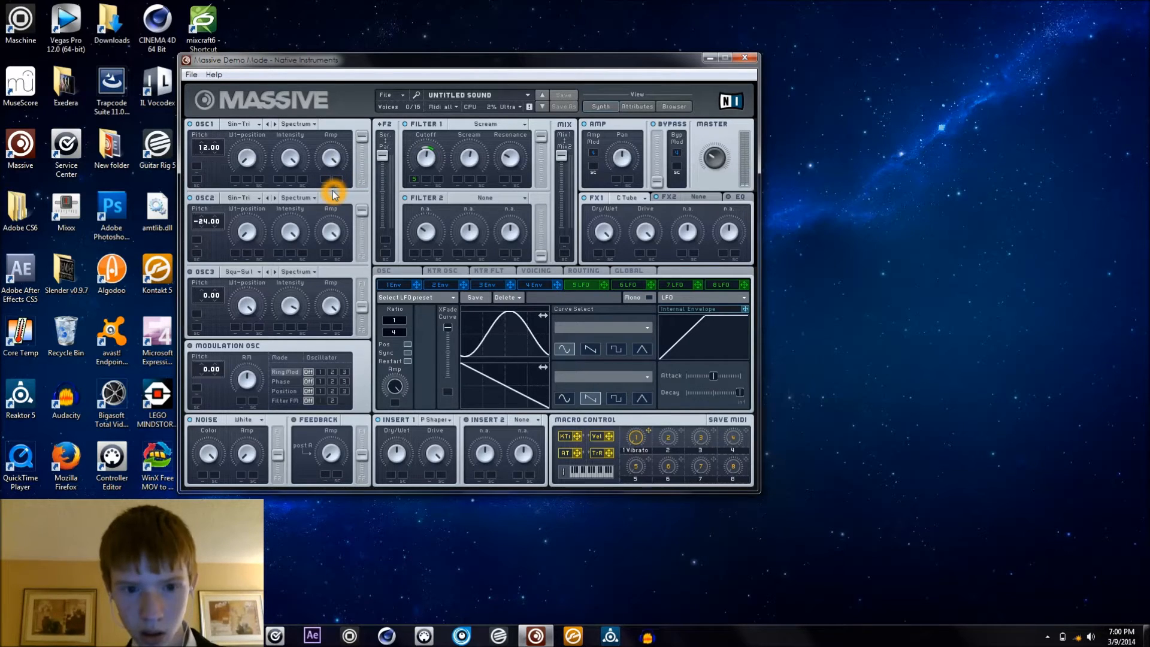
pyautogui.moveTo(423, 160); pyautogui.dragTo(430, 135)
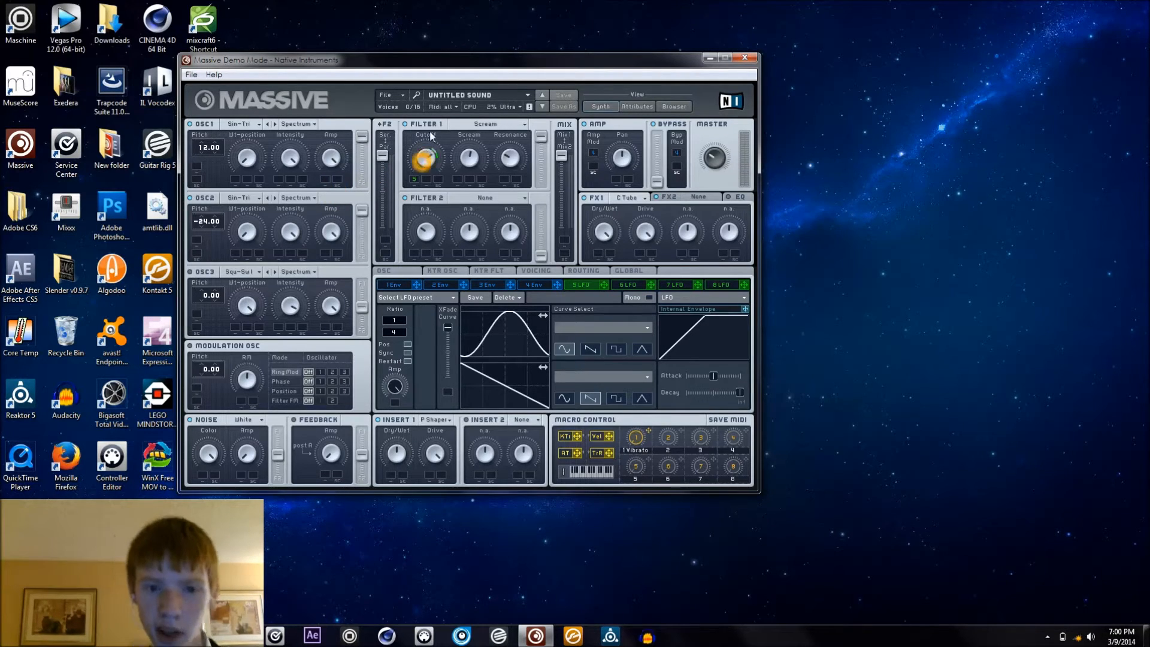
pyautogui.click(443, 101)
# Assign 5 LFO as a modulator in the Amp section
pyautogui.click(610, 286)
pyautogui.moveTo(610, 287); pyautogui.dragTo(593, 167)
pyautogui.click(597, 202)
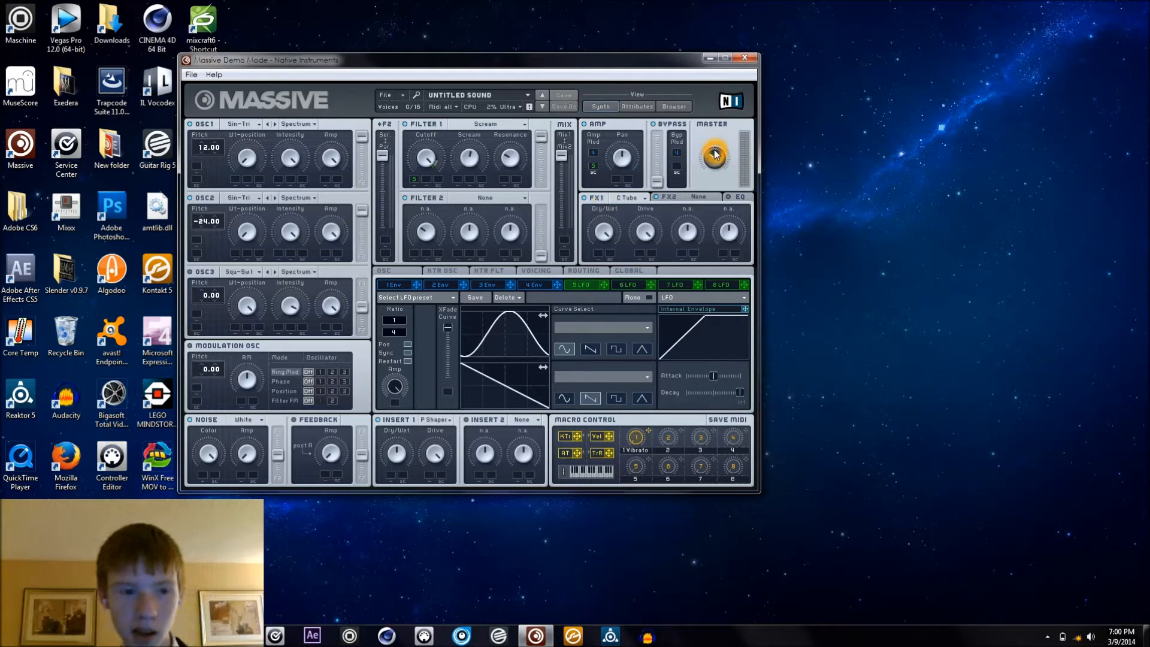
# Enable the EQ, modulate its Low Shelf with 5 LFO and raise the High Shelf above its midpoint
pyautogui.click(729, 198)
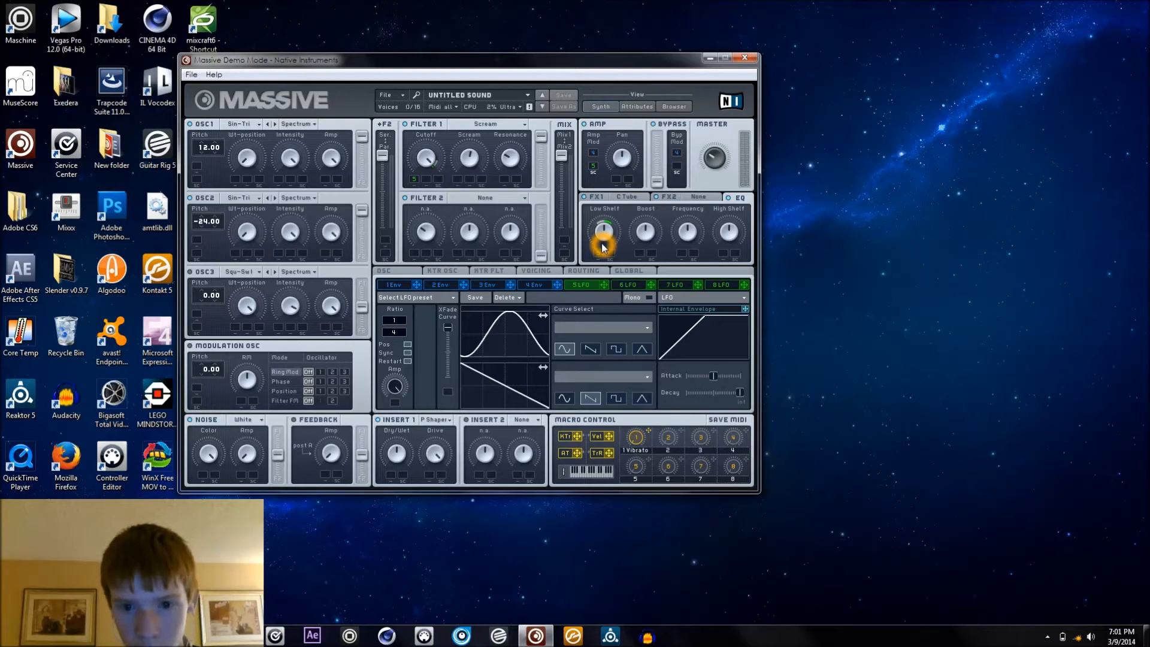
pyautogui.click(728, 226)
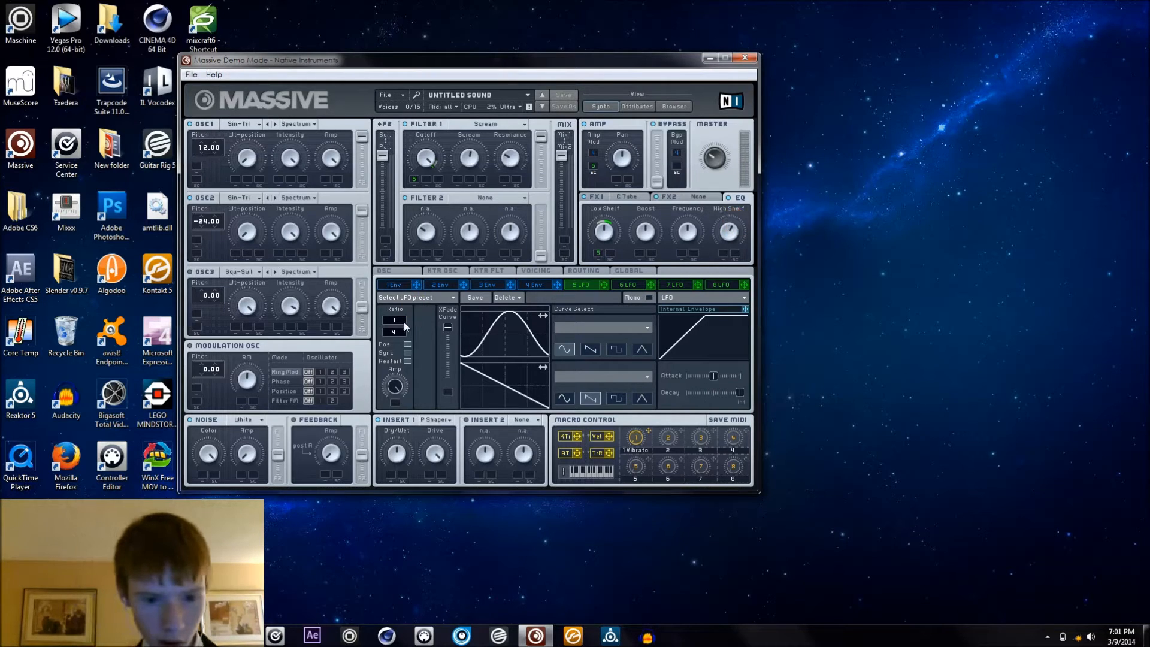
# Set the synced ratio of 5 LFO to 1/8
pyautogui.moveTo(405, 335); pyautogui.dragTo(406, 330)
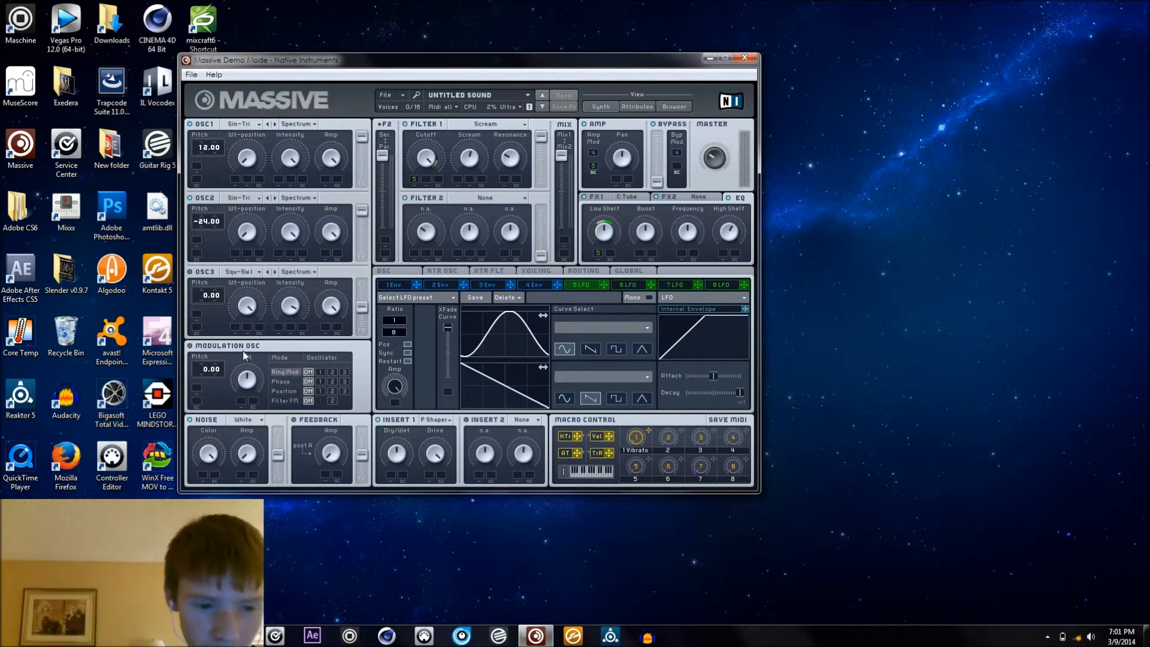
# Enable the Modulation Osc with Ring Mod on oscillator 1 and set its Pitch to 12.00
pyautogui.click(321, 381)
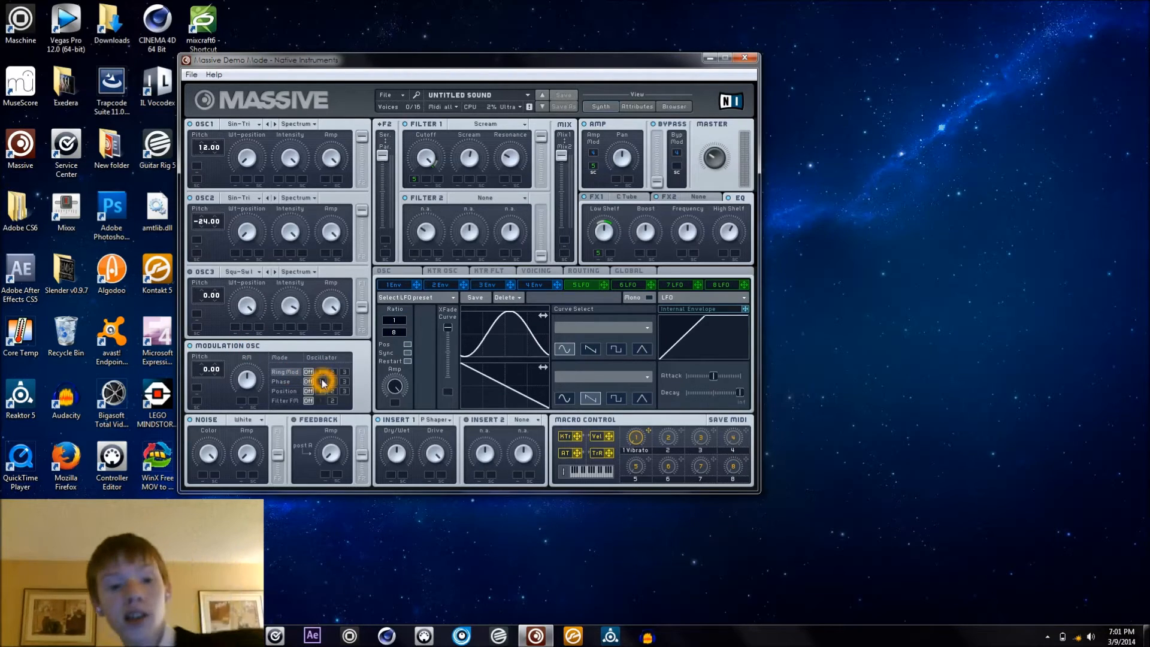
pyautogui.click(322, 375)
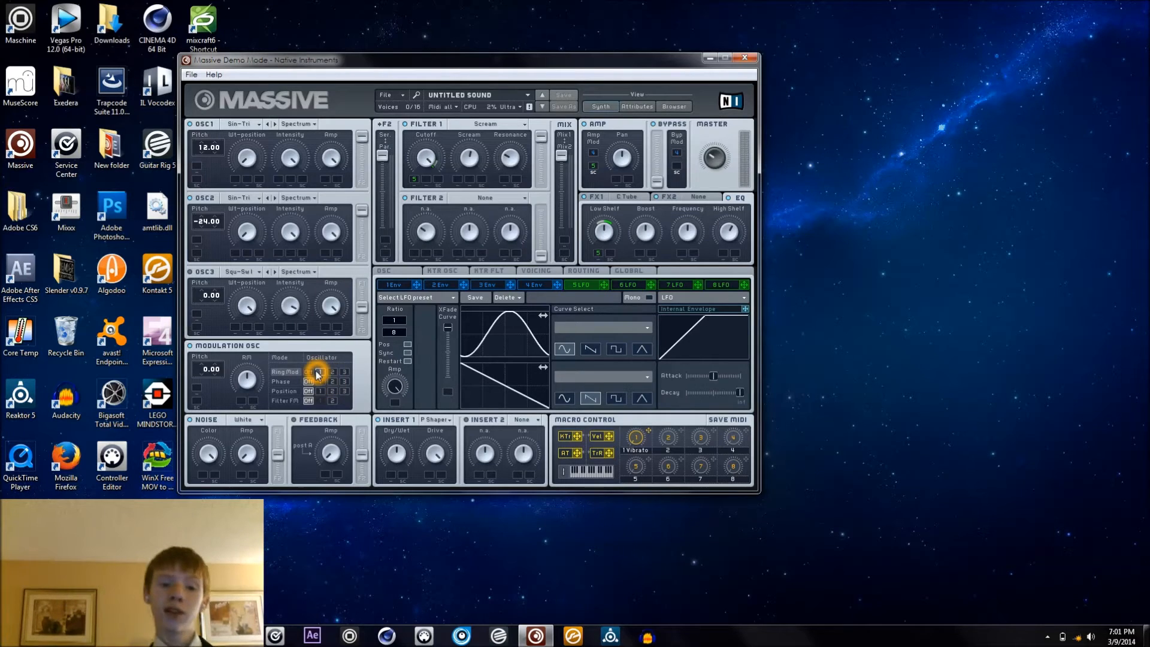
pyautogui.click(198, 368)
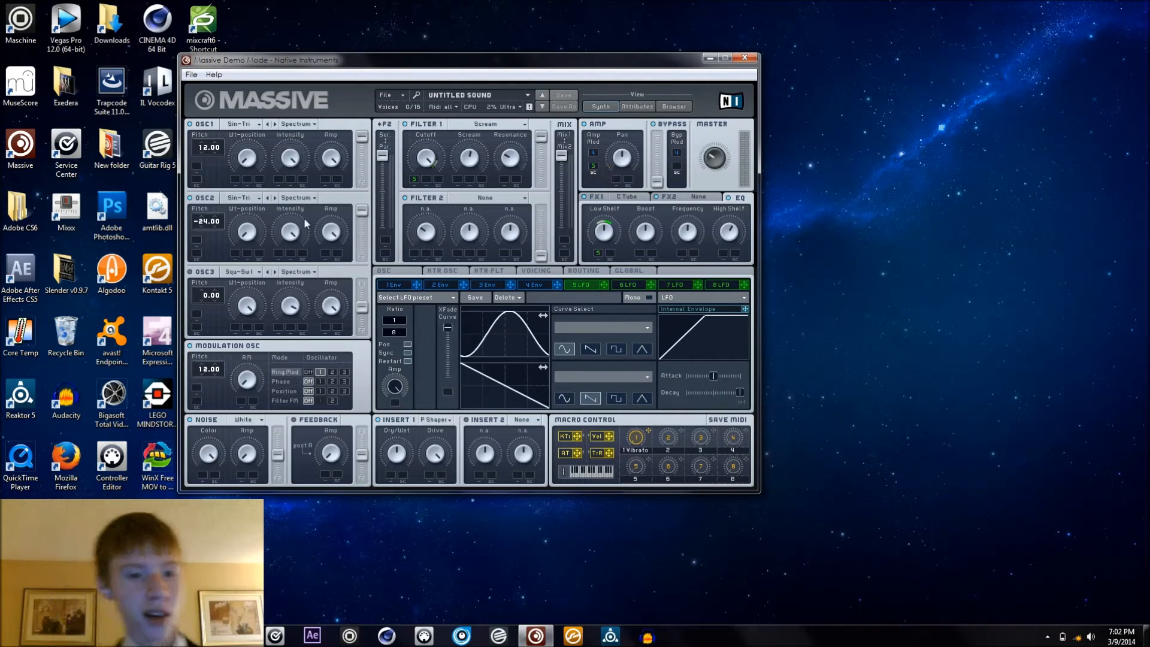
# Lower the OSC1 Amp slightly and turn the EQ High Shelf down below its midpoint
pyautogui.click(331, 160)
pyautogui.moveTo(330, 161); pyautogui.dragTo(328, 174)
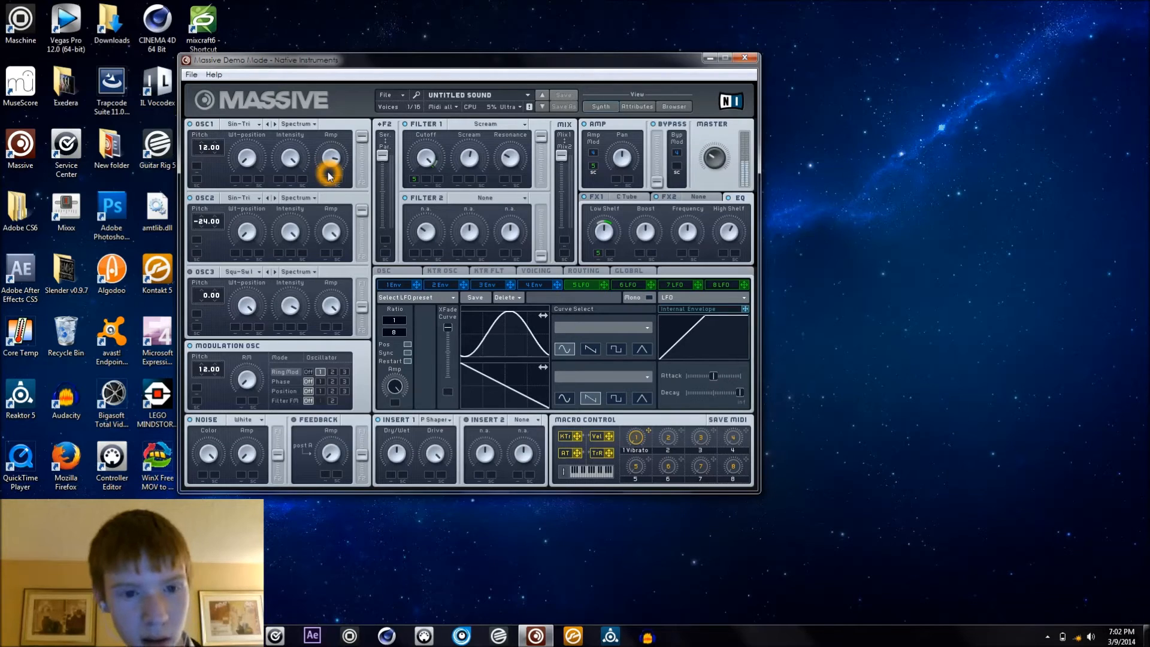
pyautogui.moveTo(721, 232); pyautogui.dragTo(716, 240)
pyautogui.click(716, 240)
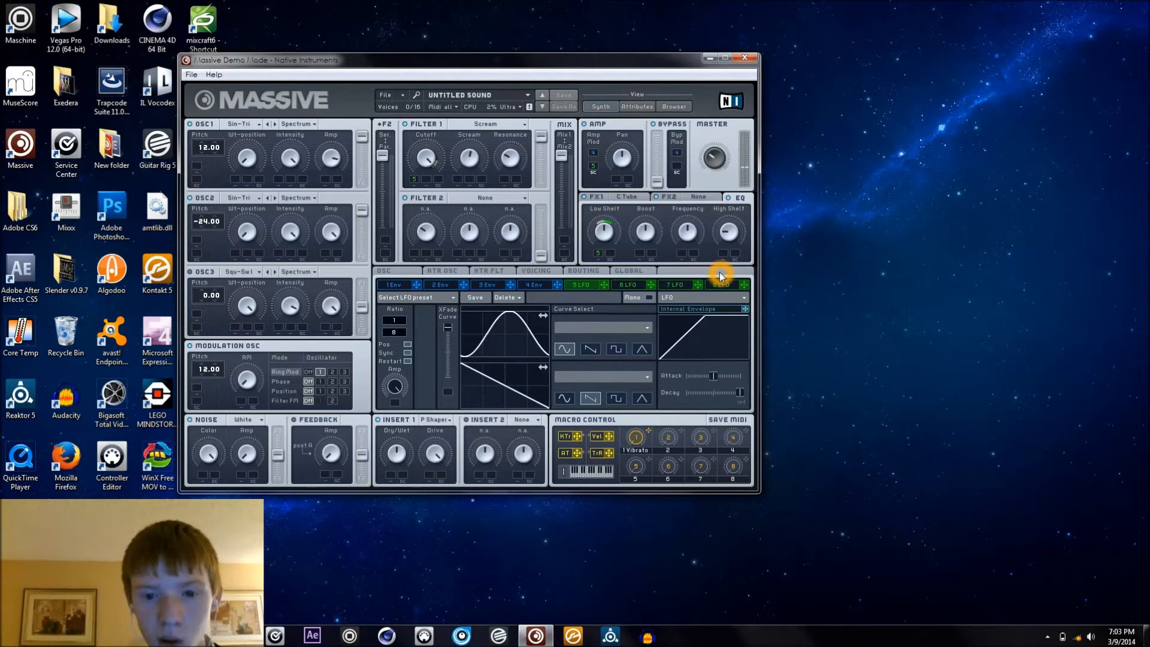
# Switch modulator 6 from LFO to Performer mode and turn its XFade Seq fully up
pyautogui.click(626, 286)
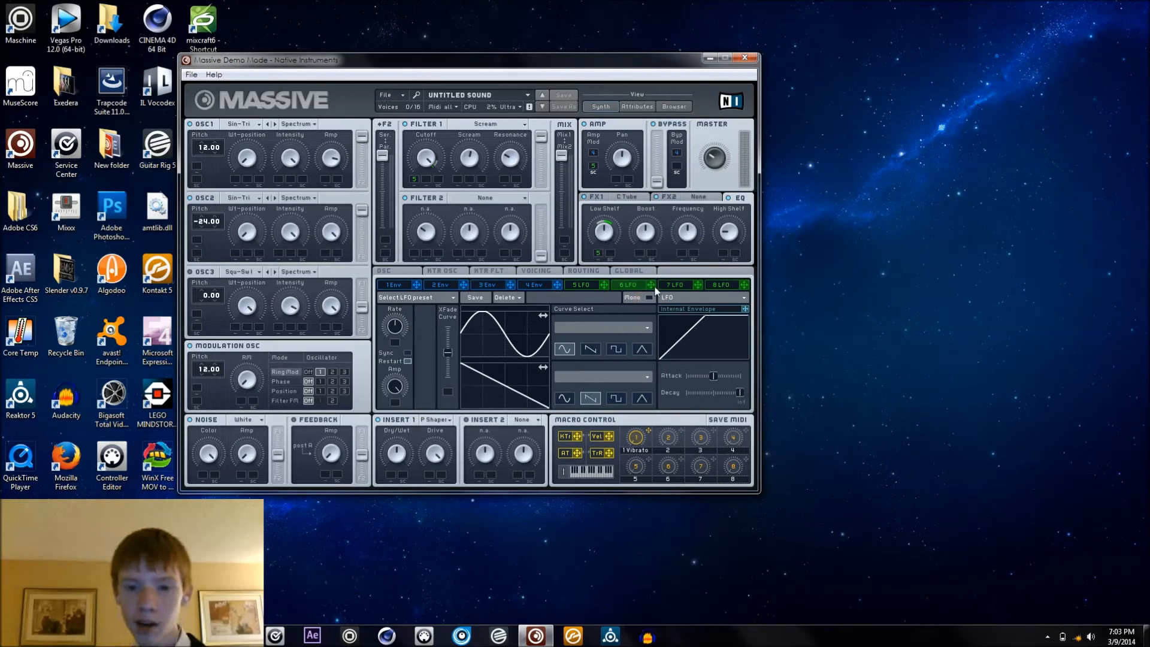
pyautogui.click(677, 299)
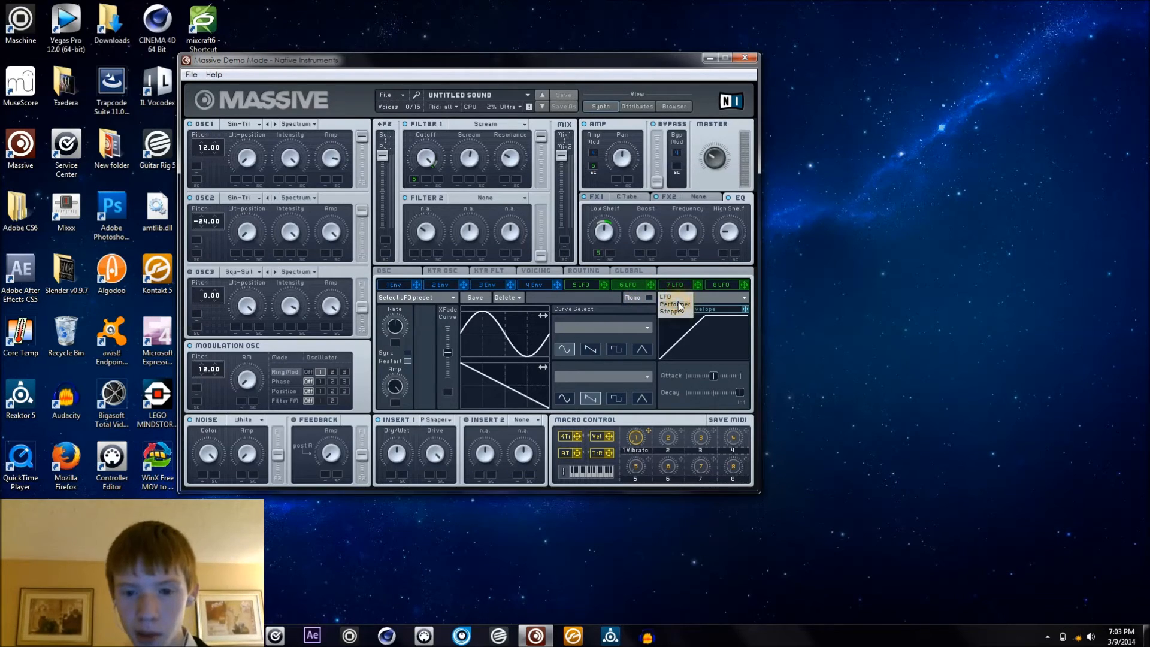
pyautogui.click(677, 311)
pyautogui.moveTo(458, 351); pyautogui.dragTo(519, 287)
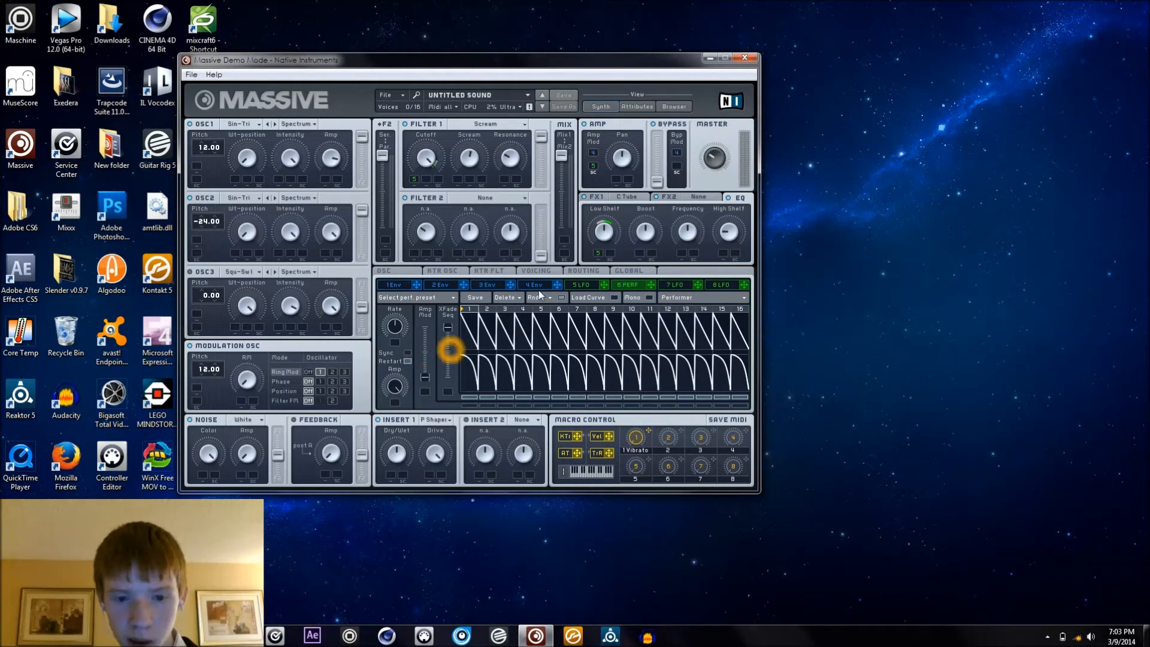
# Load a rising ramp into step 1 of the performer's upper sequence and flat full-level curves into steps 2 to 16
pyautogui.click(586, 302)
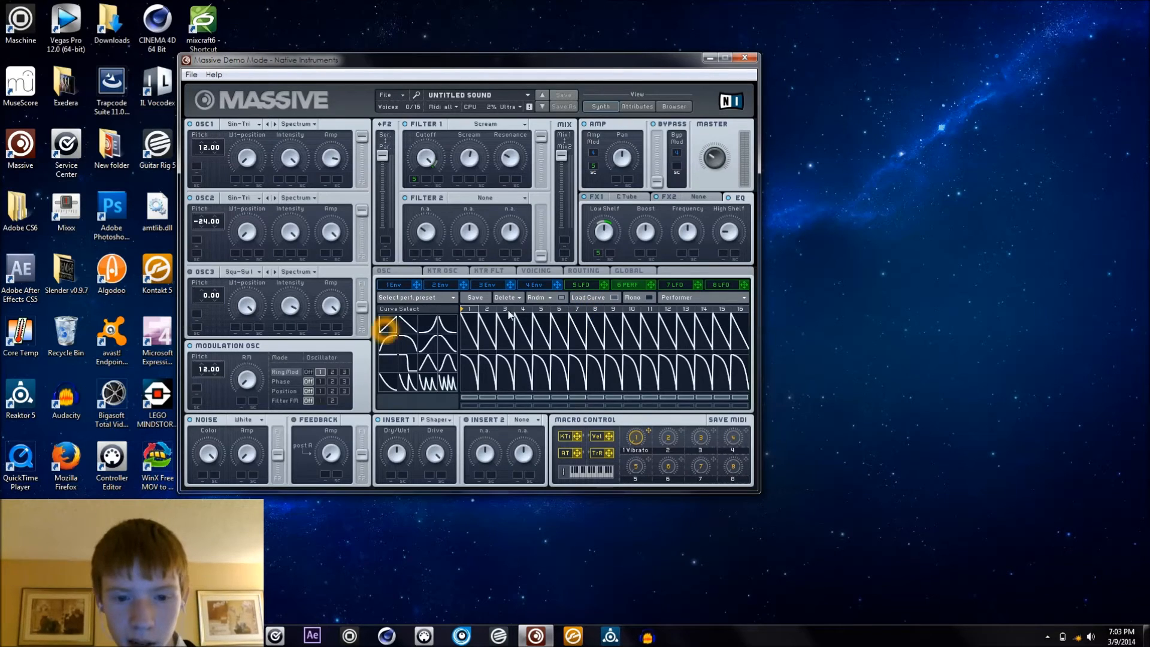
pyautogui.click(469, 324)
pyautogui.click(392, 362)
pyautogui.moveTo(489, 317); pyautogui.dragTo(748, 320)
pyautogui.click(643, 323)
pyautogui.click(602, 298)
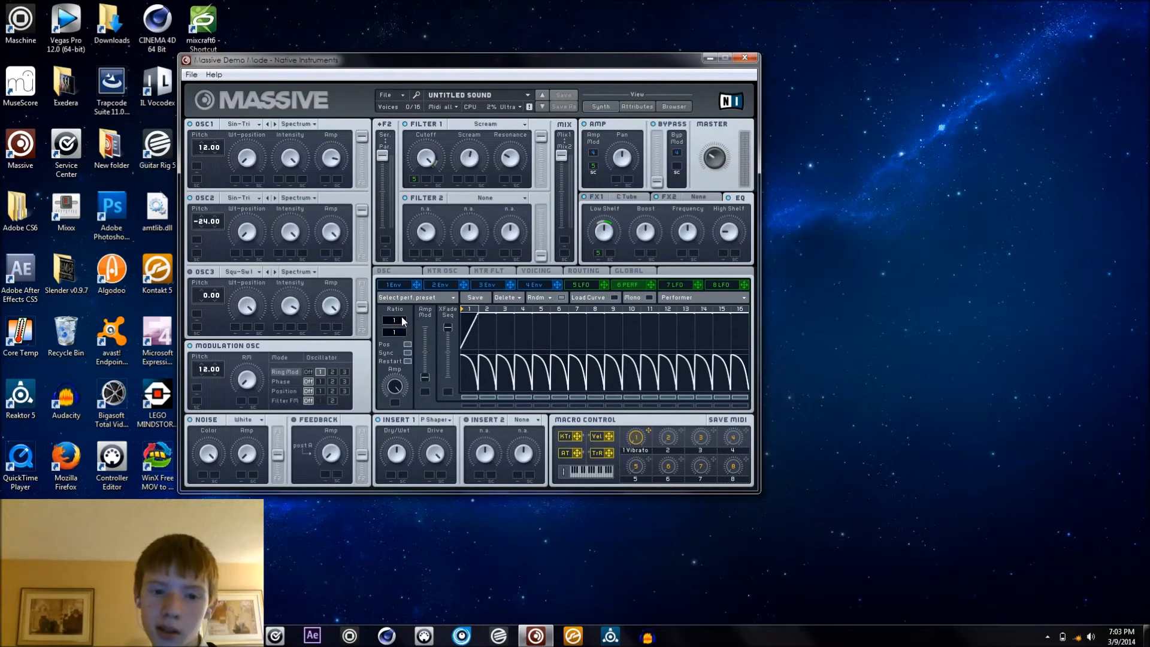
# Set the performer's ratio to 4/1 and assign it to modulate the EQ High Shelf, adjusting the modulation depth
pyautogui.moveTo(395, 320); pyautogui.dragTo(403, 310)
pyautogui.moveTo(650, 285); pyautogui.dragTo(722, 257)
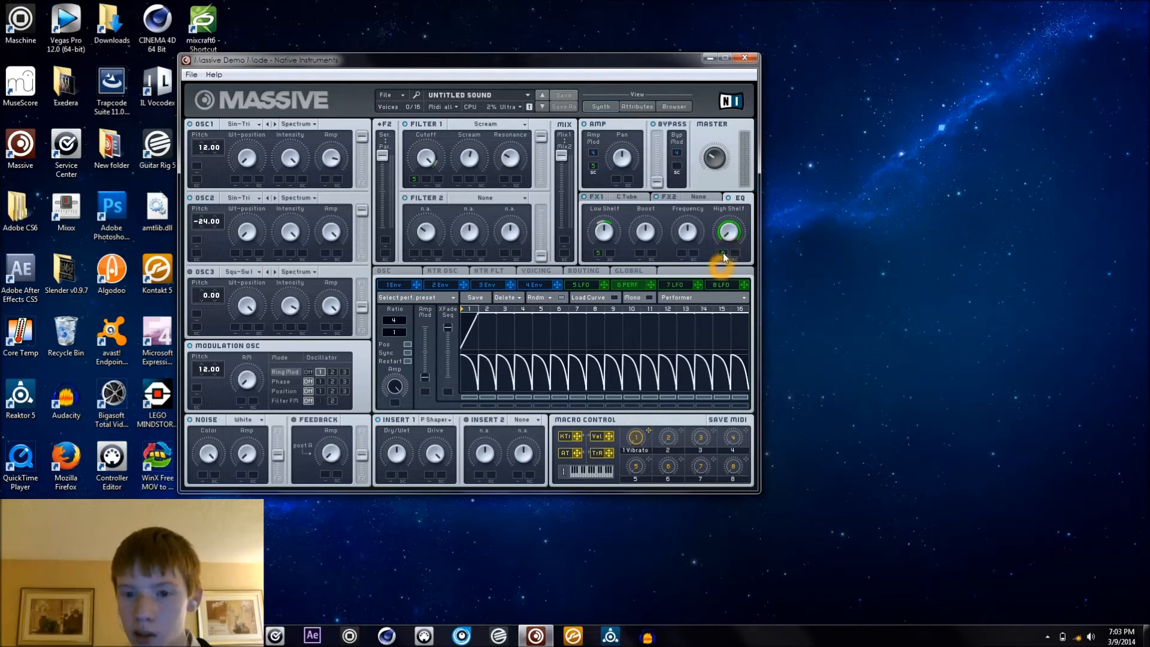
pyautogui.click(723, 285)
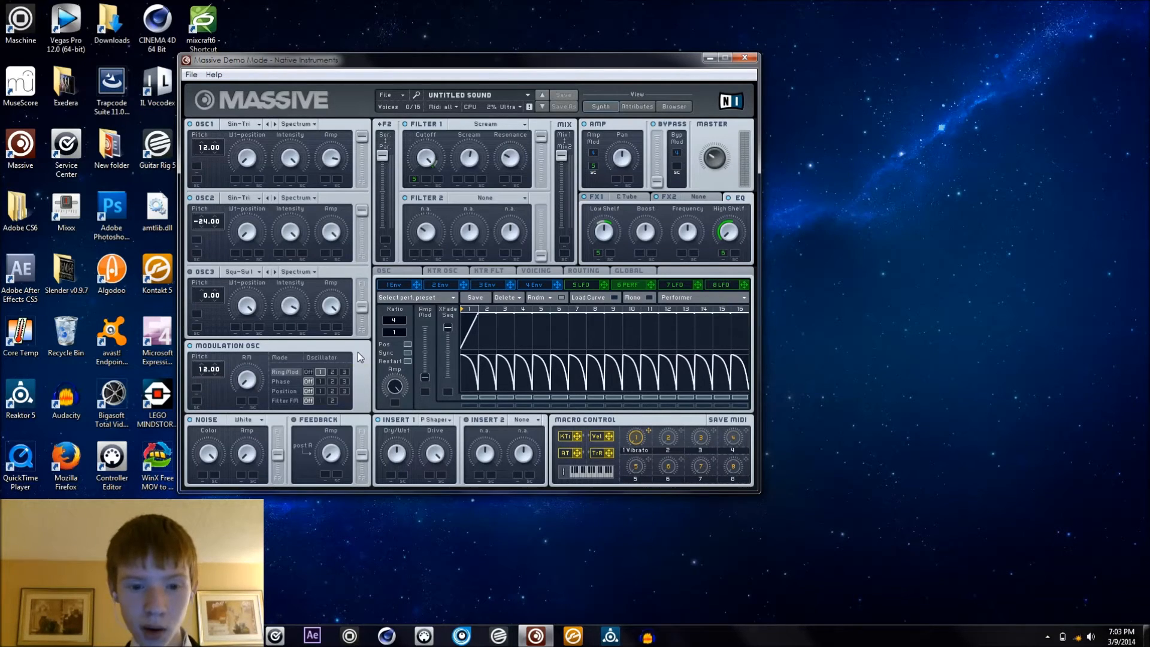
pyautogui.click(400, 319)
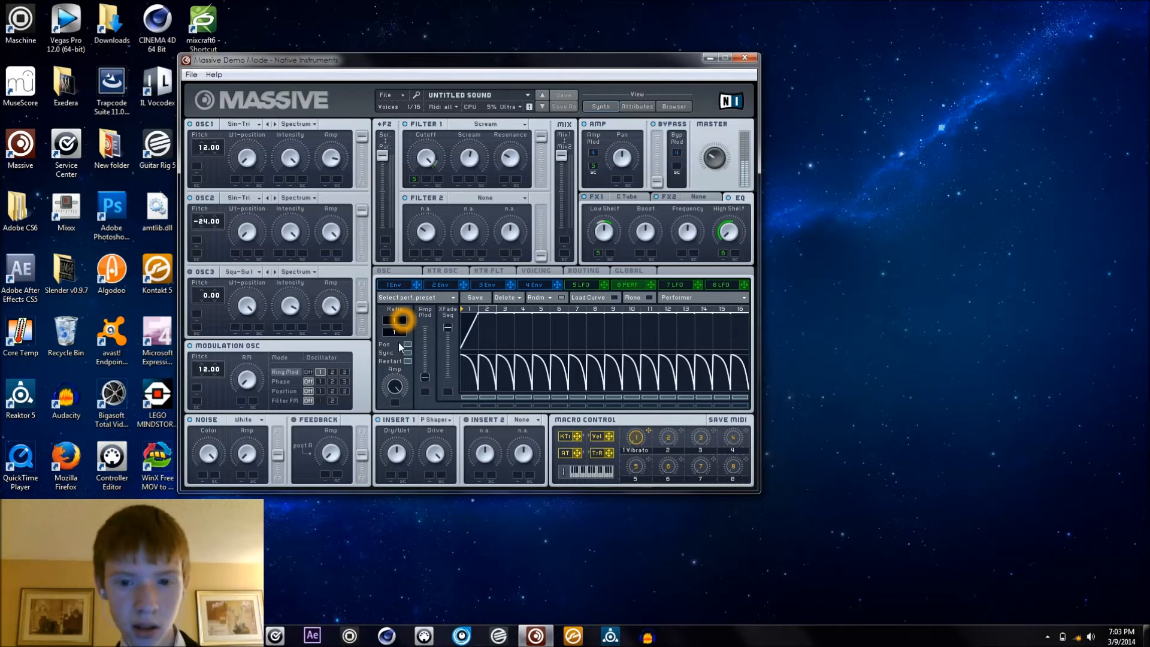
# Return to the 5 LFO settings and readjust the EQ High Shelf modulation range, setting the High Shelf to about its midpoint
pyautogui.click(572, 286)
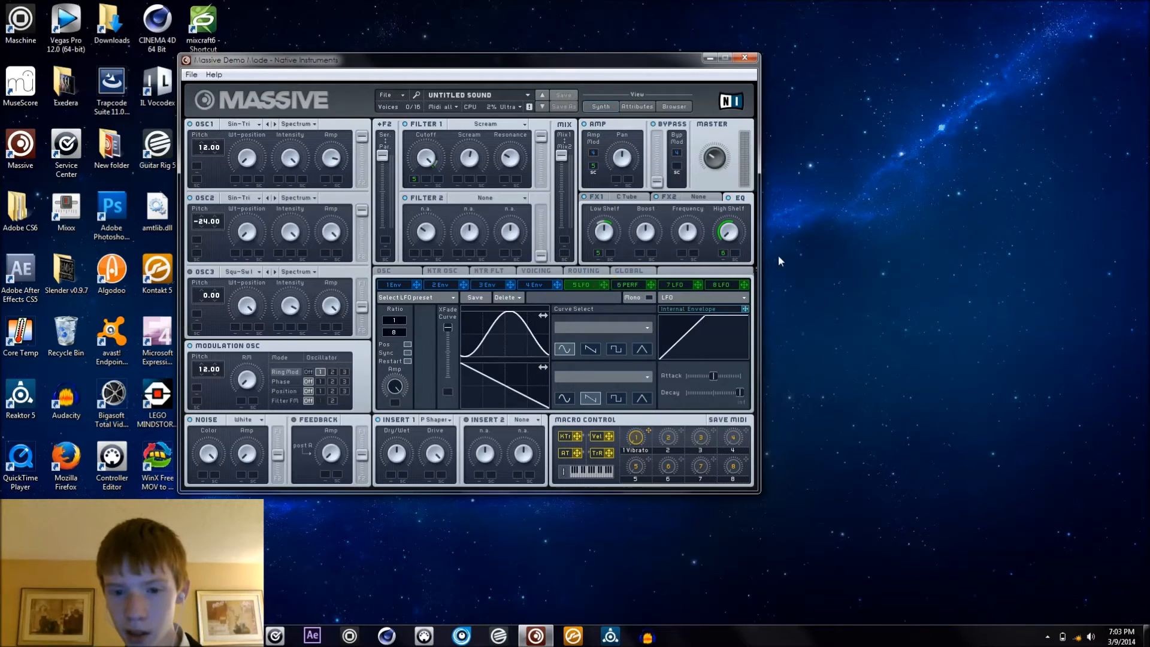
pyautogui.click(725, 254)
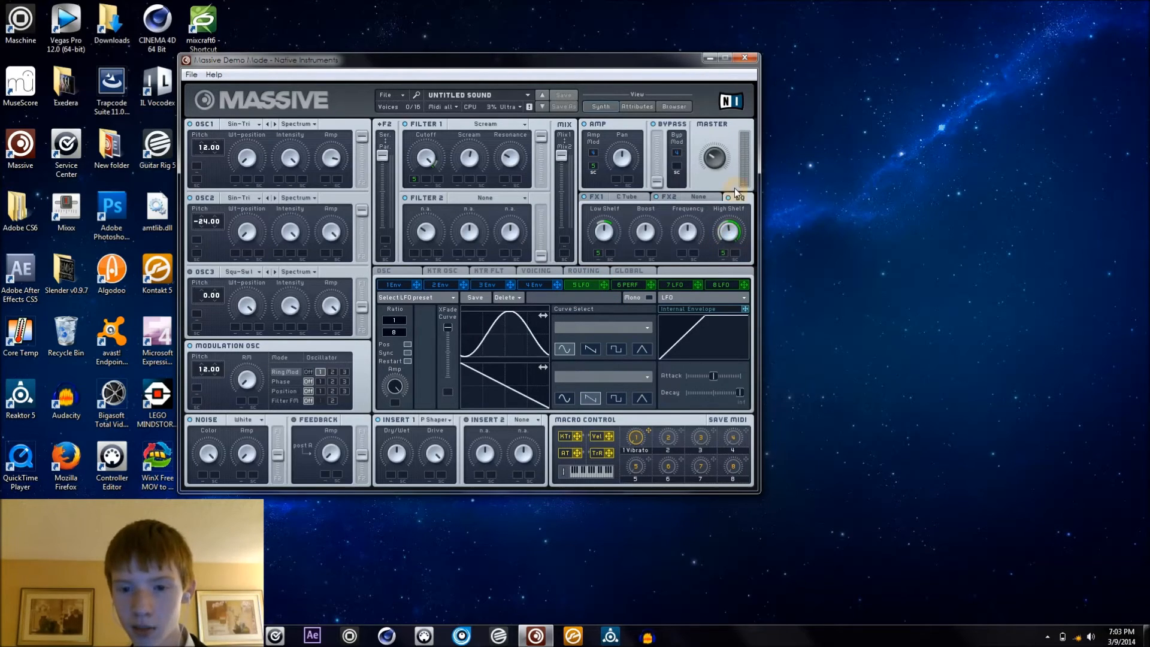
pyautogui.click(722, 279)
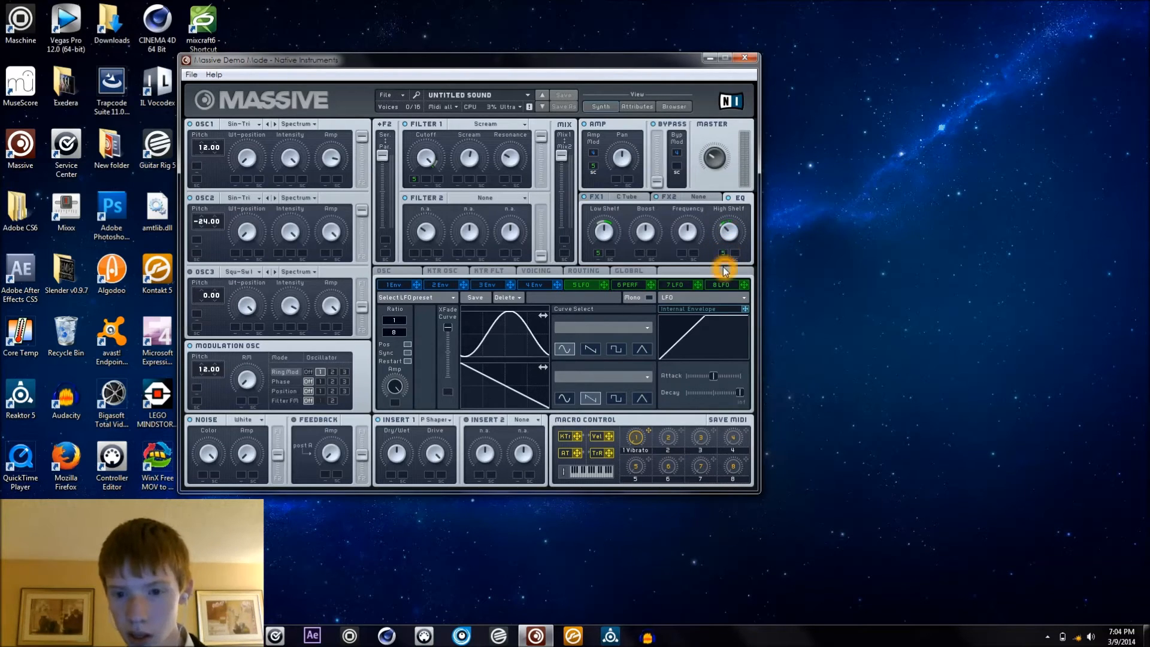
pyautogui.click(729, 225)
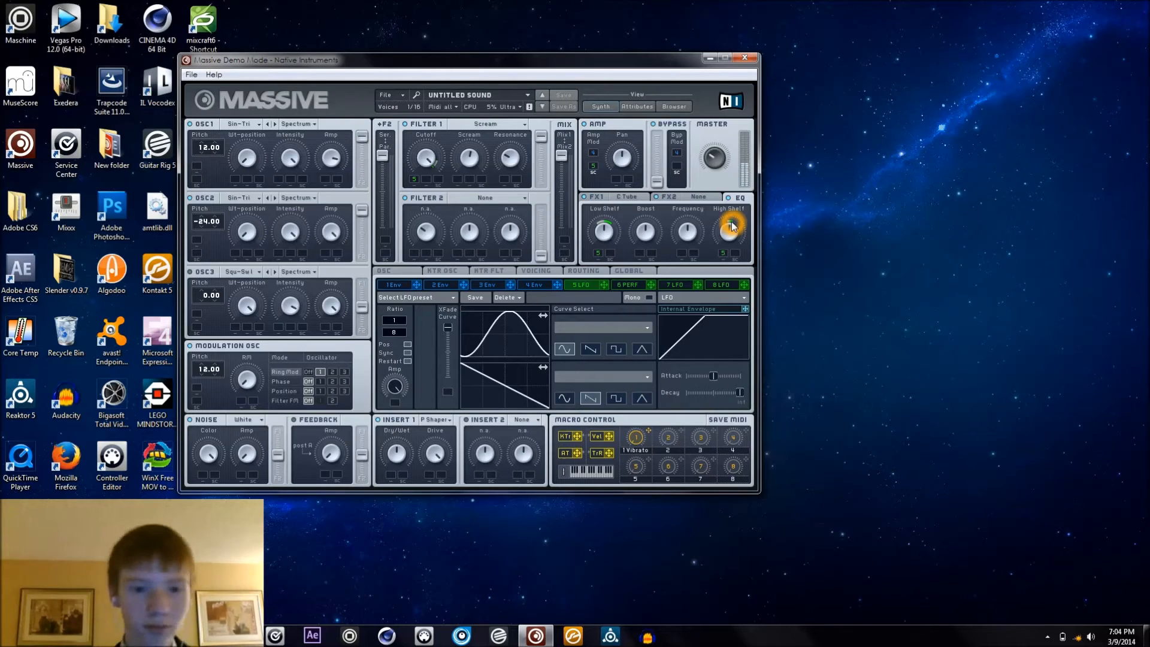
# Try turning the Vibrato macro knob up and bring it back down
pyautogui.click(635, 439)
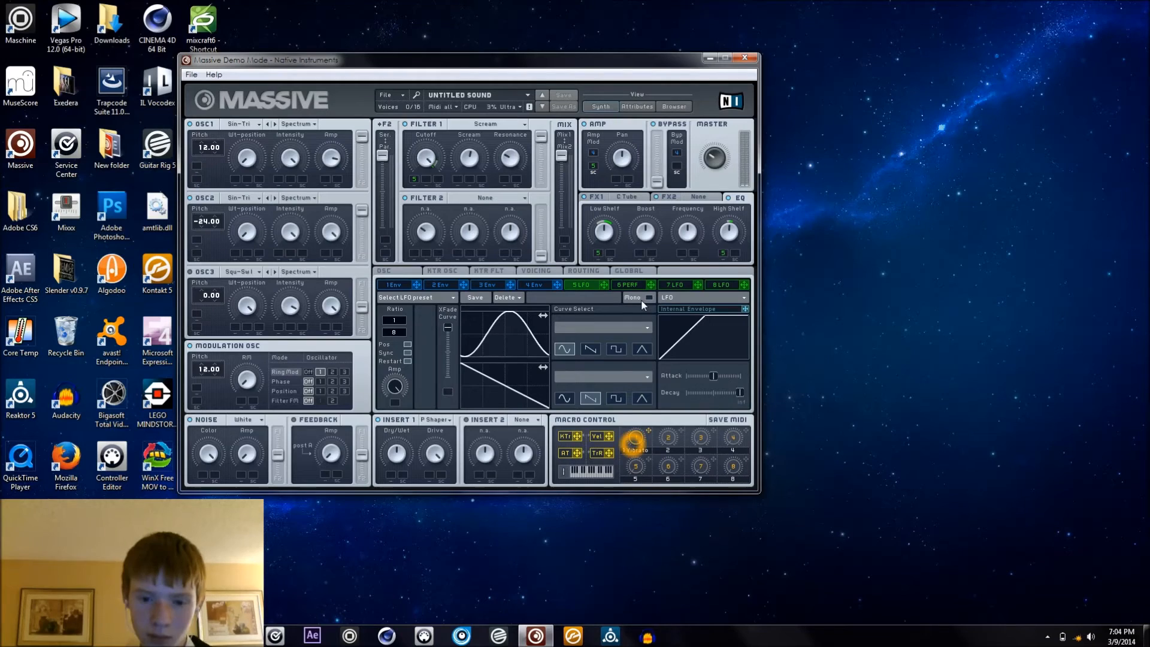
pyautogui.click(635, 447)
pyautogui.moveTo(635, 459); pyautogui.dragTo(631, 511)
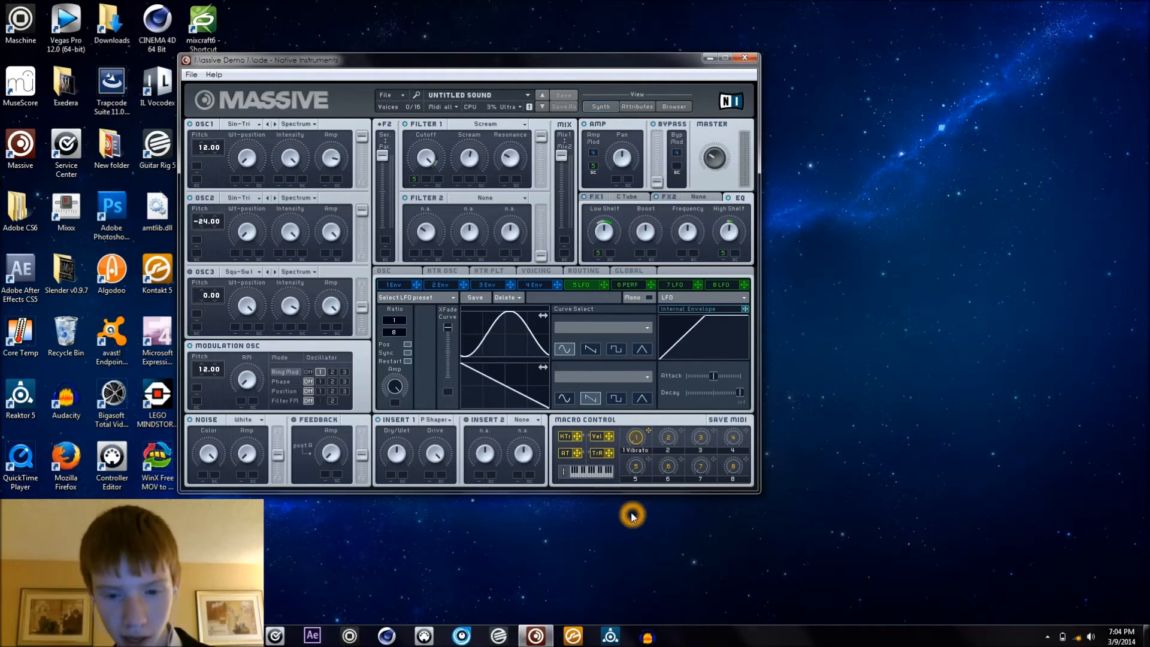
pyautogui.click(637, 437)
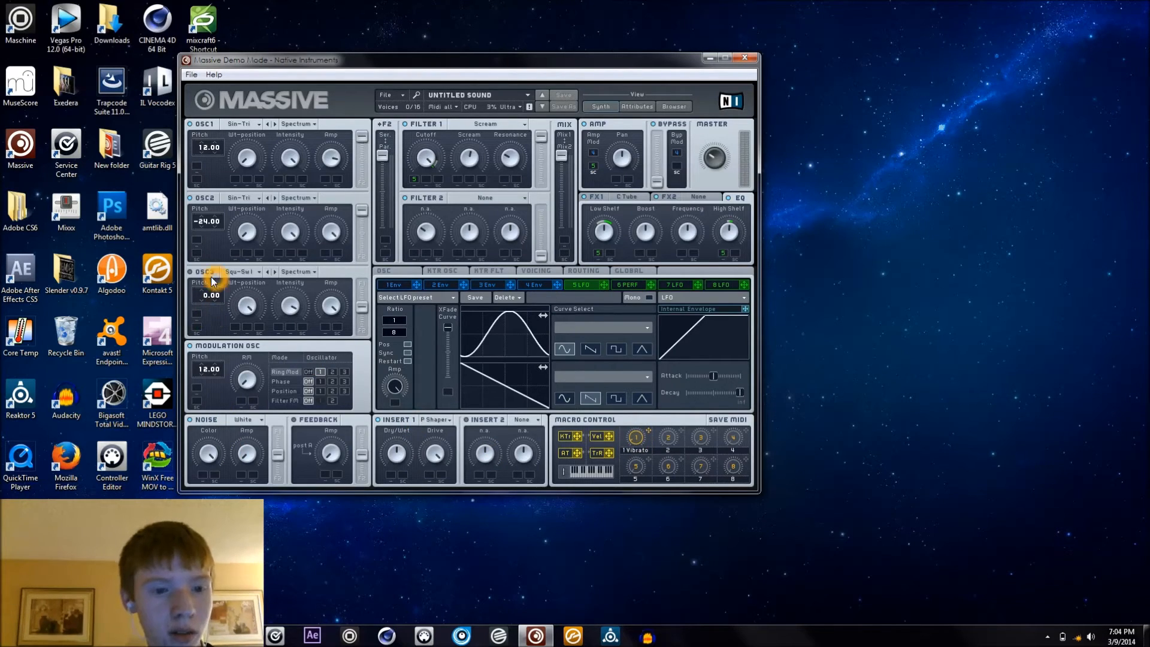
# Load the Groan III wavetable into OSC3 and set the oscillator's pitch to -12.00
pyautogui.click(242, 273)
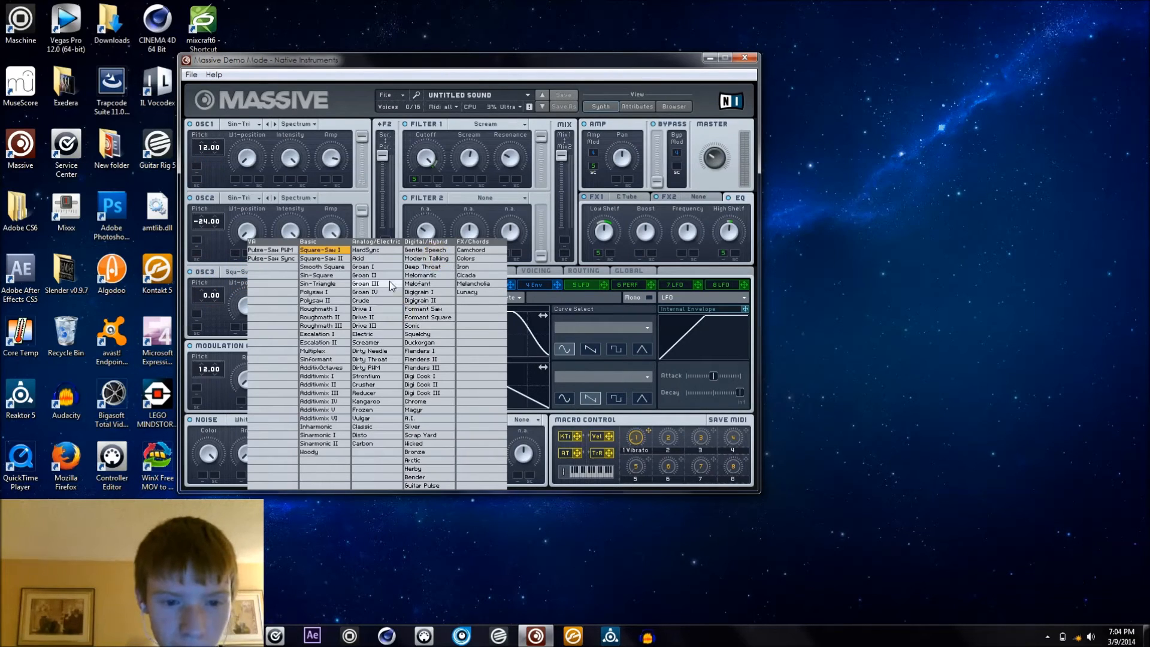
pyautogui.click(389, 281)
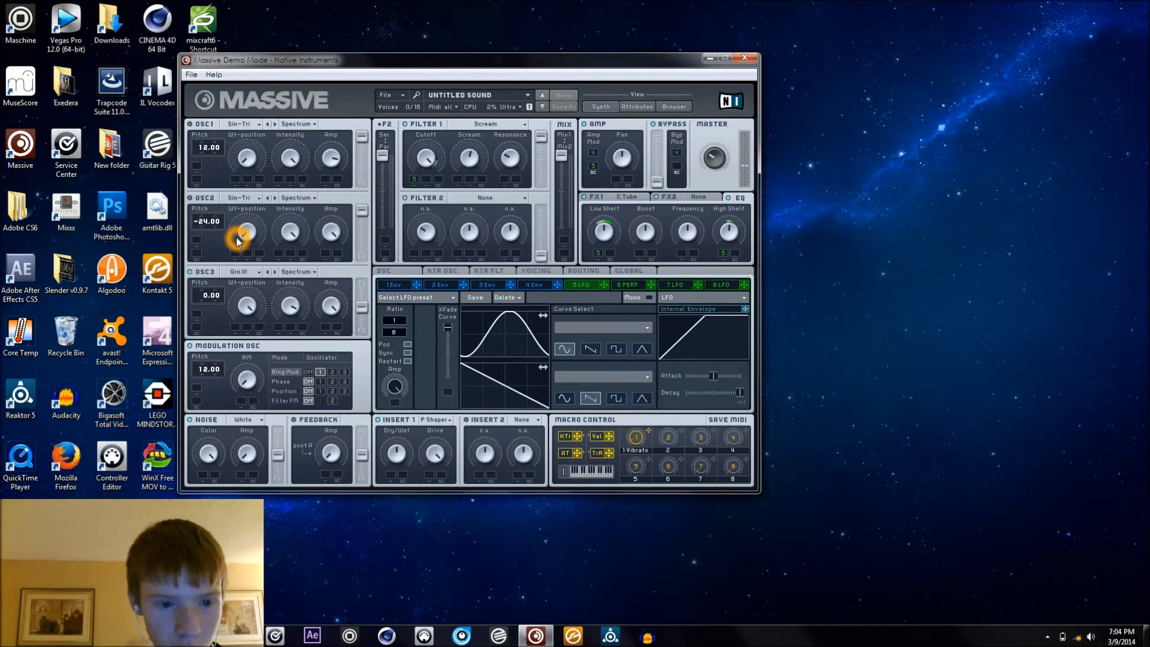
pyautogui.click(296, 301)
pyautogui.click(282, 298)
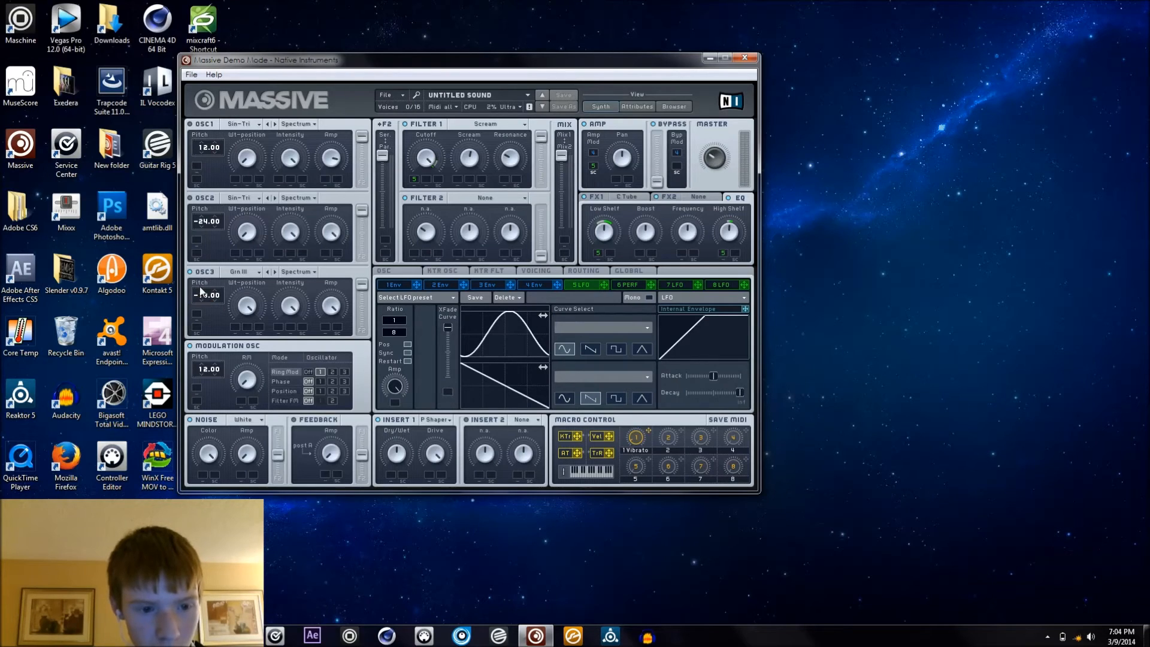
pyautogui.click(203, 296)
# Switch OSC3 to the Bend -/+ mode and lower its pitch to -24.00
pyautogui.click(297, 271)
pyautogui.click(302, 296)
pyautogui.click(343, 290)
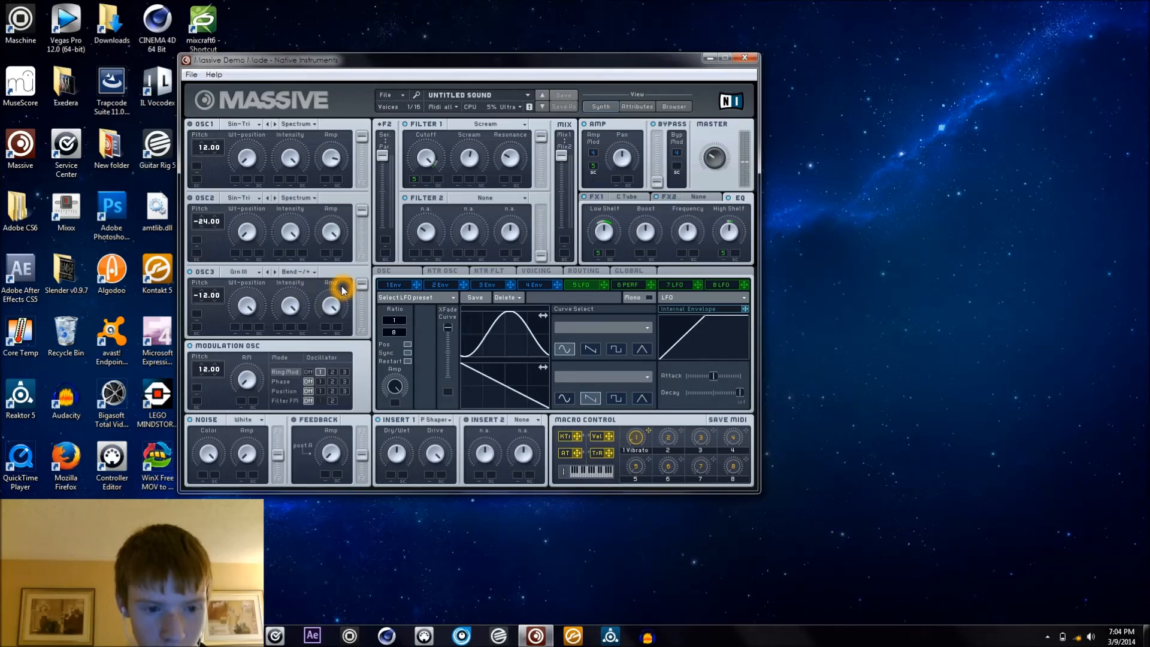
pyautogui.moveTo(207, 298); pyautogui.dragTo(208, 315)
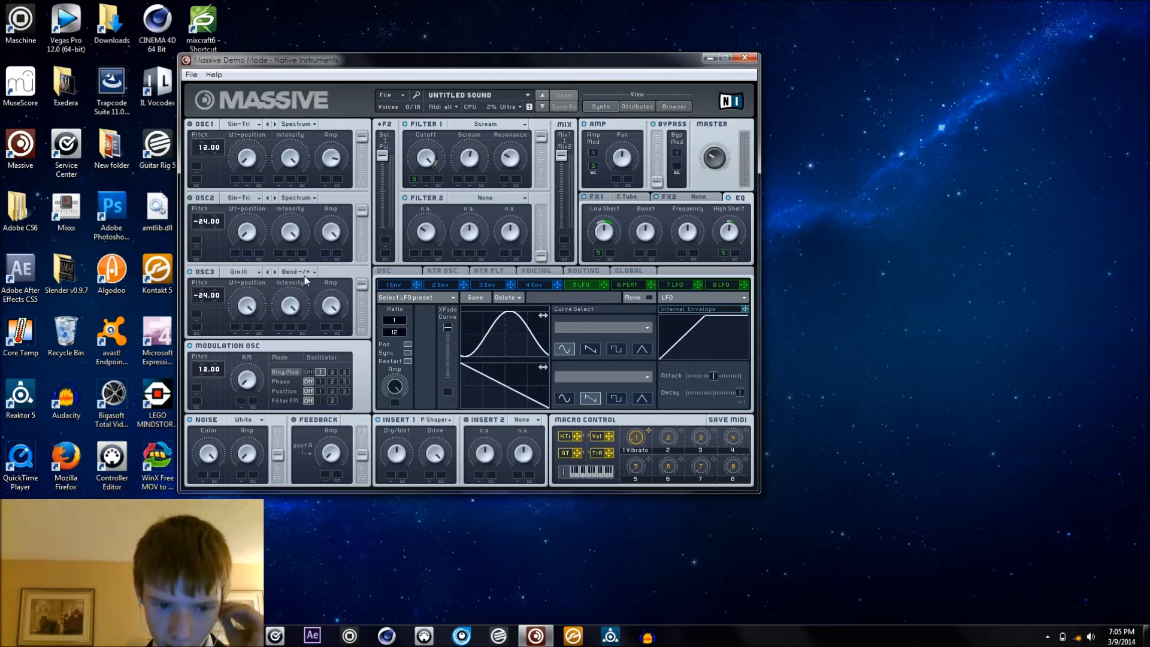
# Try other ratio values for the 5 LFO and return the ratio to 1/12
pyautogui.click(204, 199)
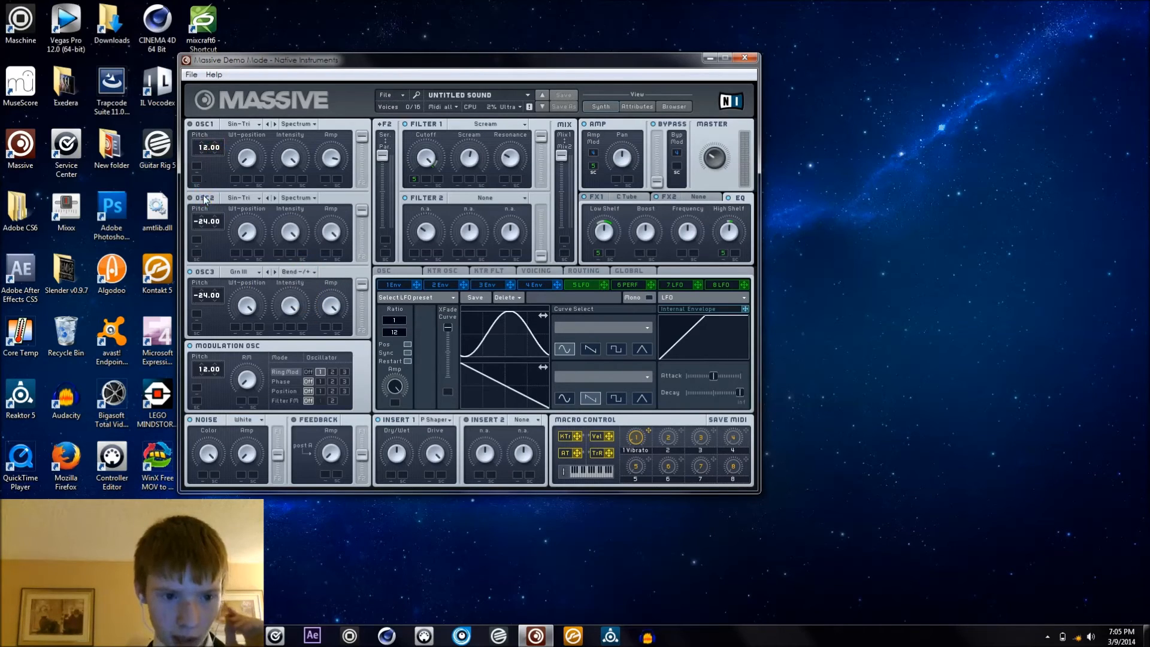
pyautogui.click(207, 124)
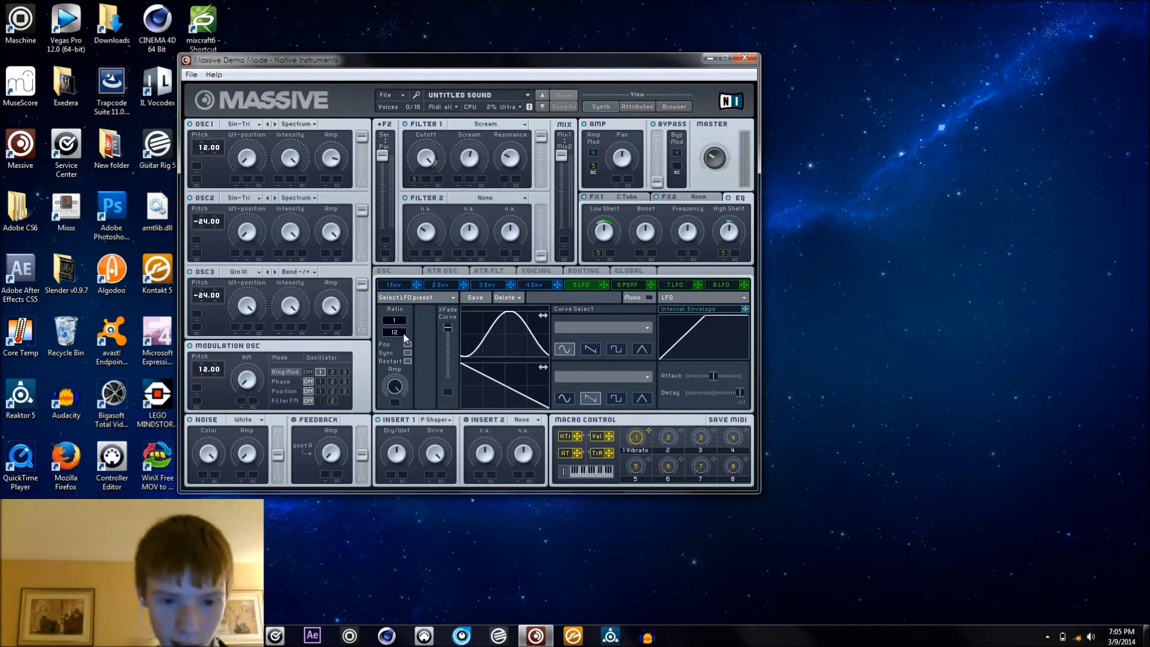
pyautogui.moveTo(402, 352); pyautogui.dragTo(404, 340)
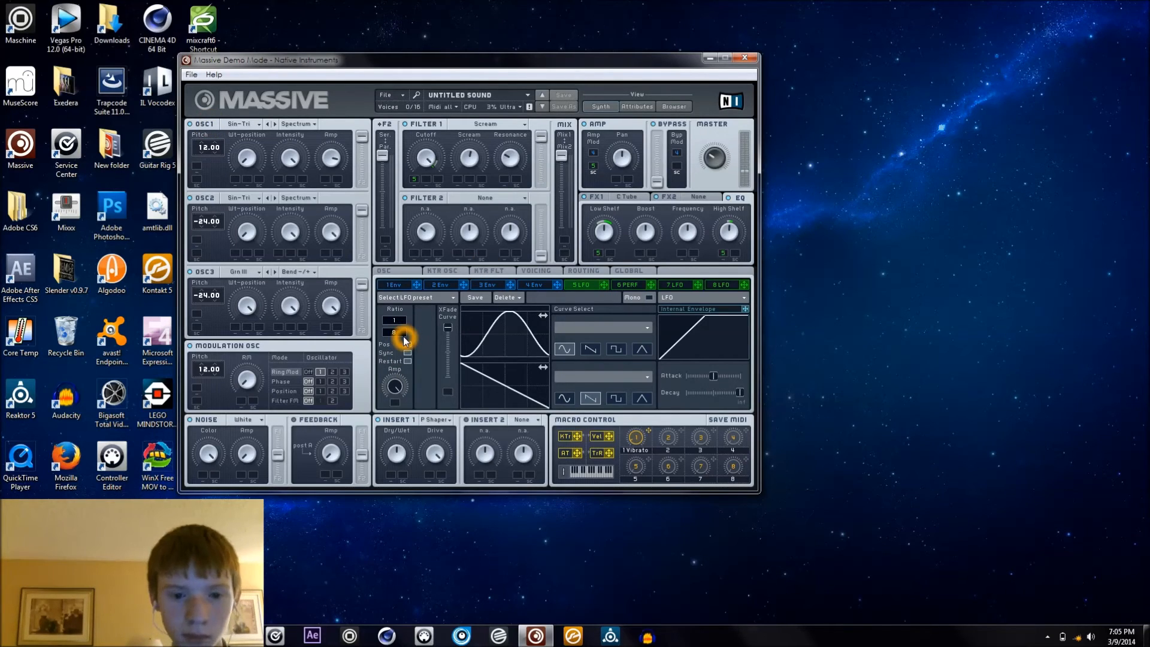
pyautogui.moveTo(403, 334)
pyautogui.mouseDown()
pyautogui.moveTo(415, 364)
pyautogui.moveTo(390, 317)
pyautogui.mouseUp()
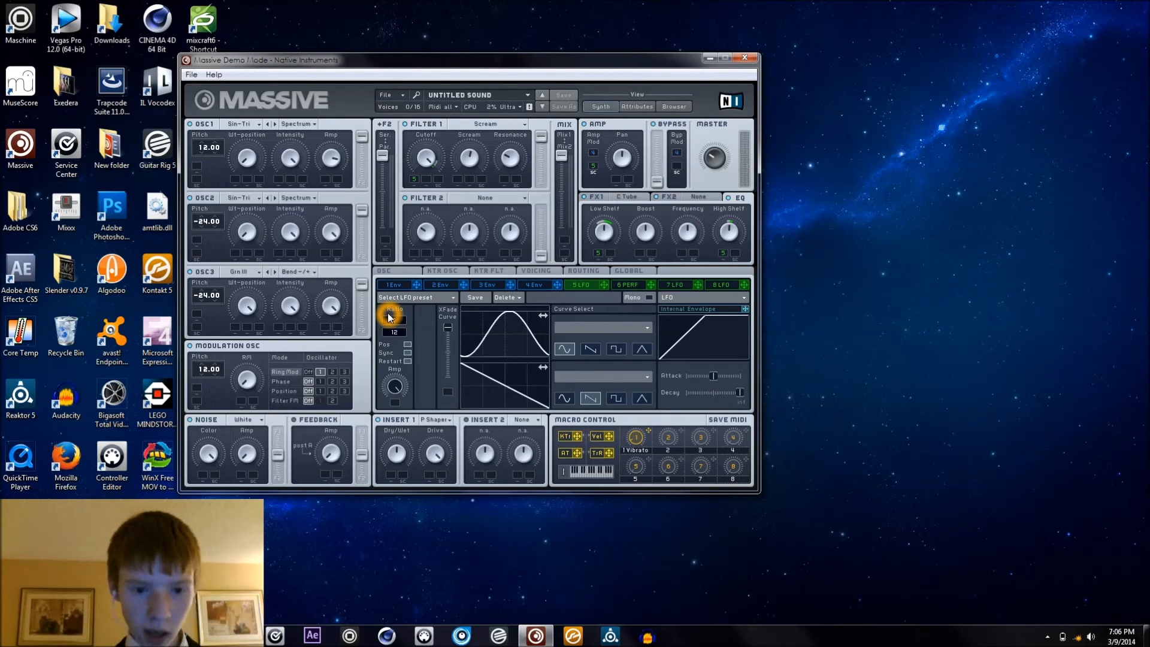
# Open the voicing settings and set the voicing mode to Monophon
pyautogui.click(524, 274)
pyautogui.click(429, 353)
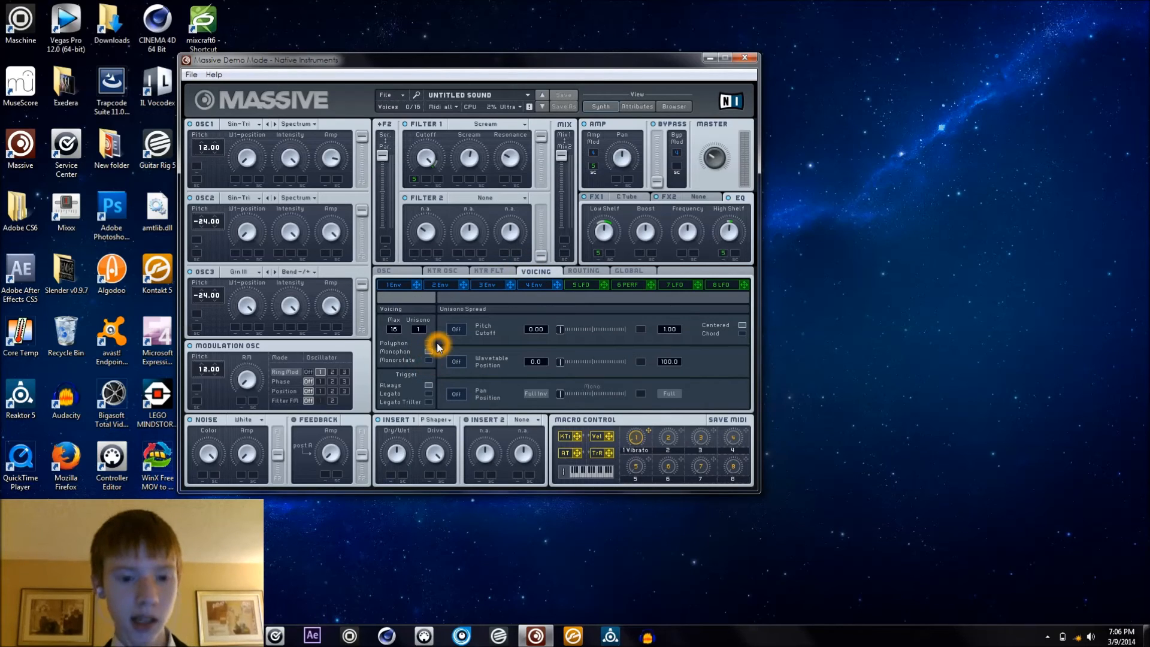
pyautogui.click(429, 348)
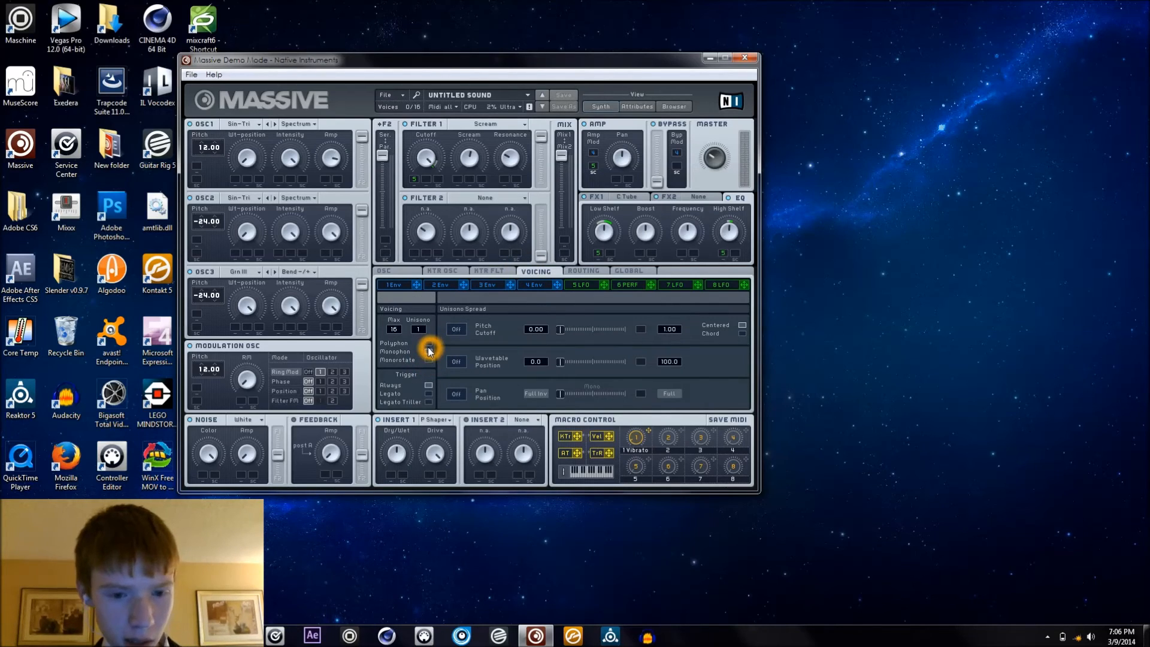
pyautogui.click(408, 286)
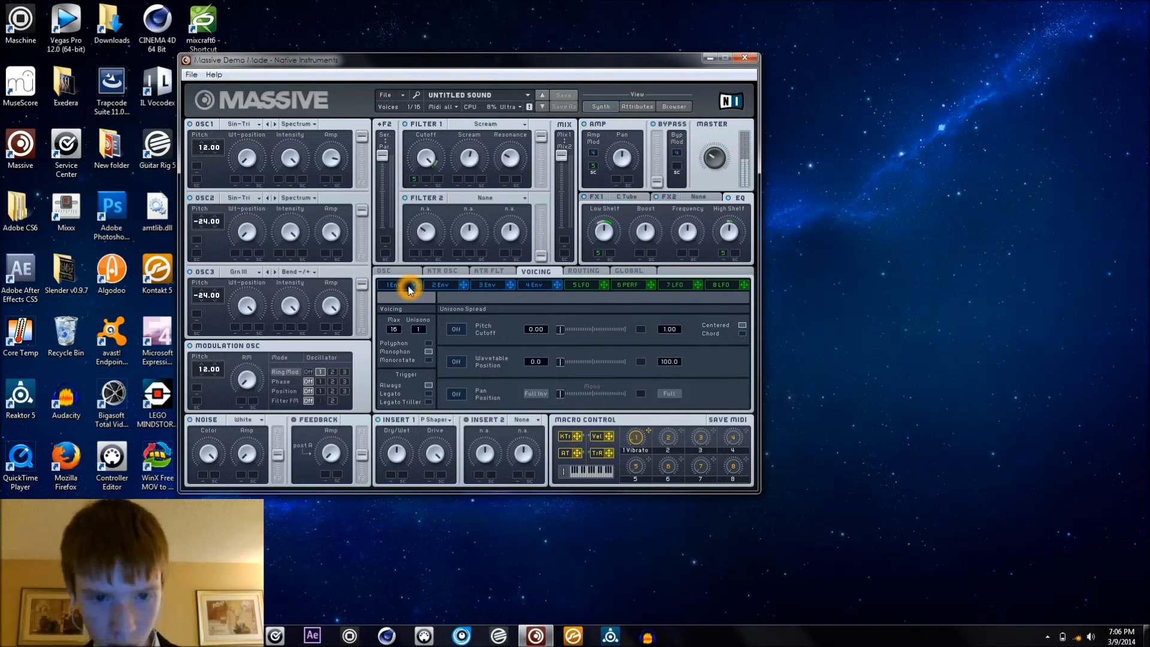
# Try OSC2 at a pitch of -12.00 and lower it to -36.00
pyautogui.moveTo(205, 211)
pyautogui.mouseDown()
pyautogui.moveTo(206, 232)
pyautogui.moveTo(212, 214)
pyautogui.mouseUp()
pyautogui.click(211, 214)
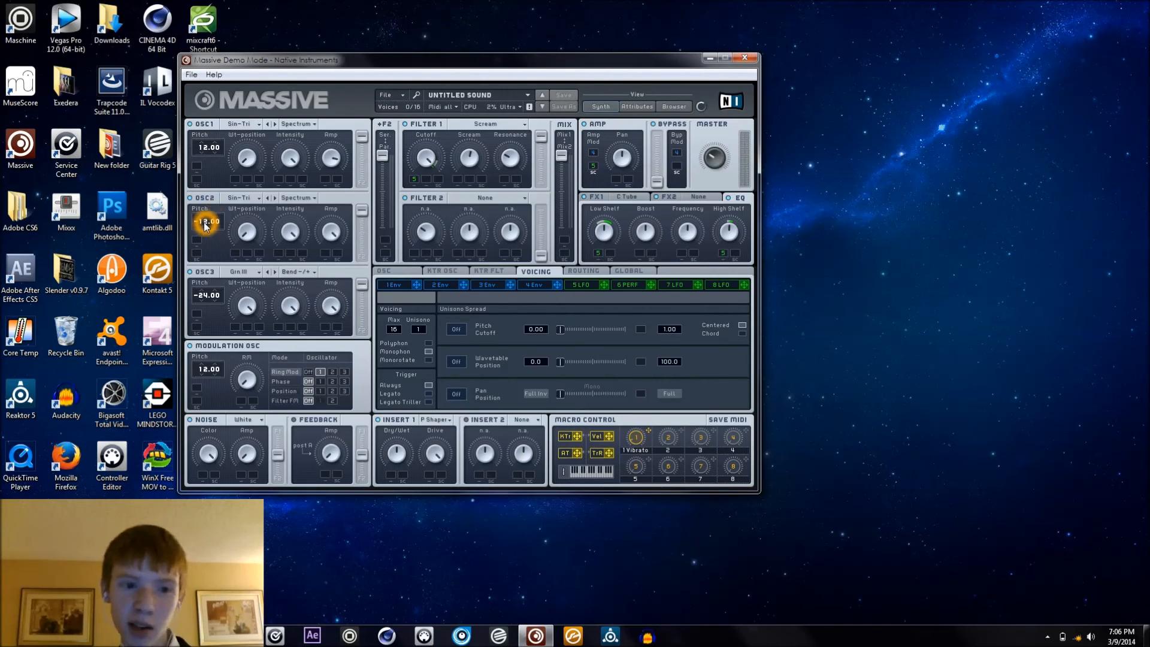
pyautogui.moveTo(202, 238)
pyautogui.mouseDown()
pyautogui.moveTo(200, 269)
pyautogui.moveTo(200, 255)
pyautogui.mouseUp()
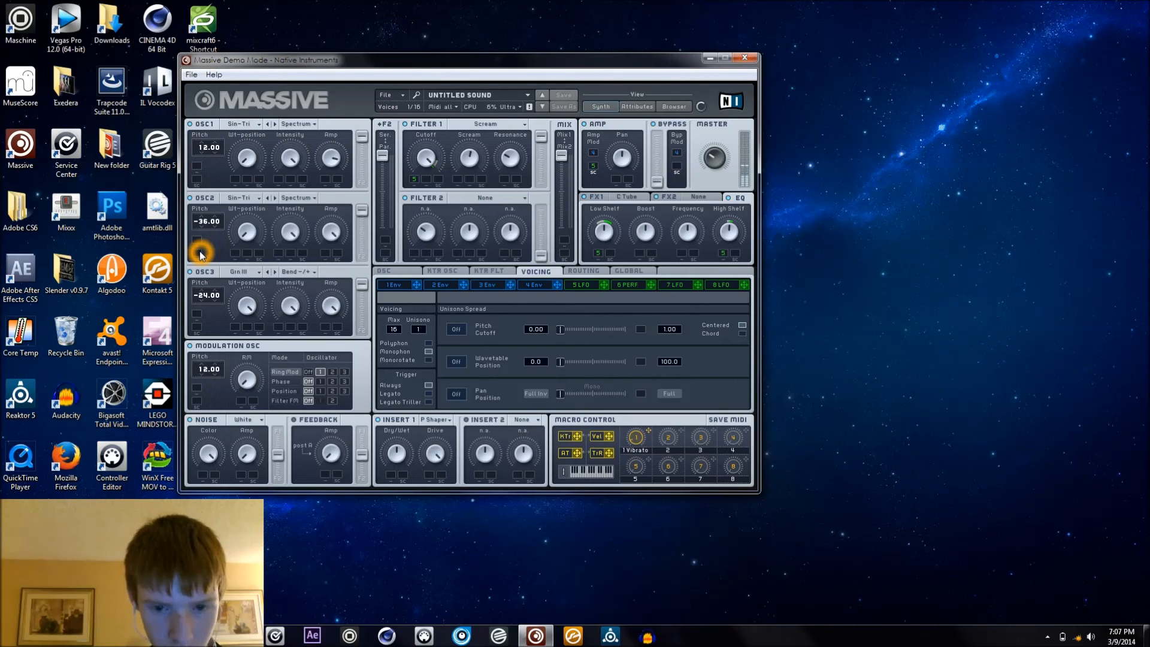
# Revisit the 5 LFO's ratio and try the Always and Legato Triller trigger options in the voicing settings
pyautogui.click(591, 285)
pyautogui.click(405, 333)
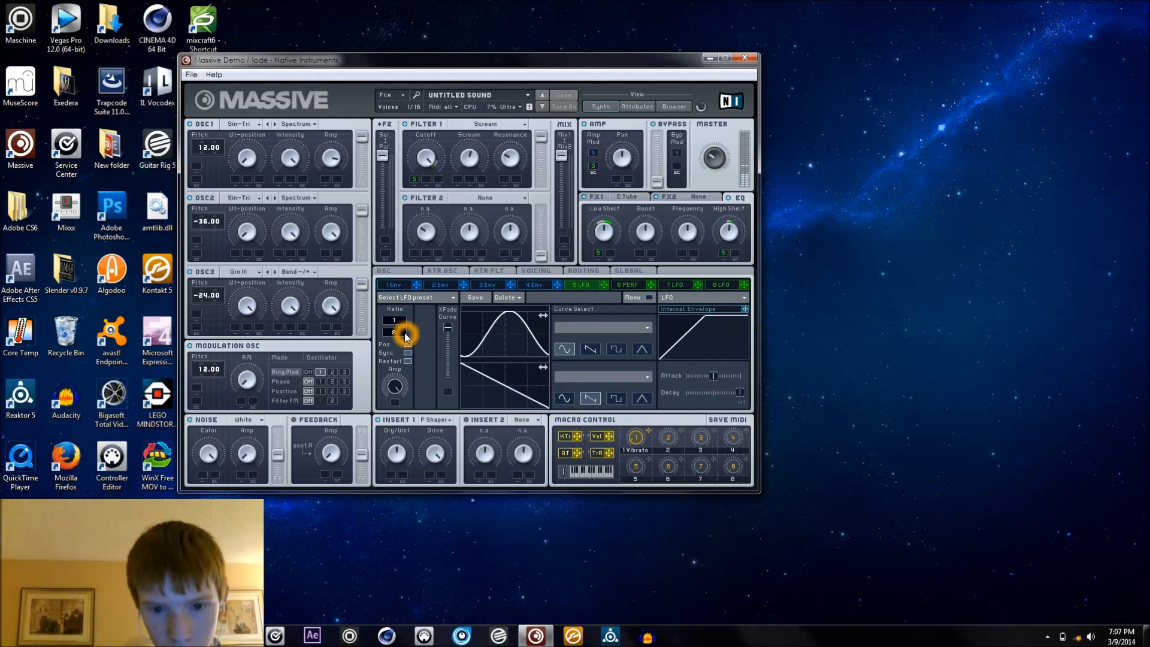
pyautogui.click(525, 270)
pyautogui.click(426, 385)
pyautogui.click(425, 400)
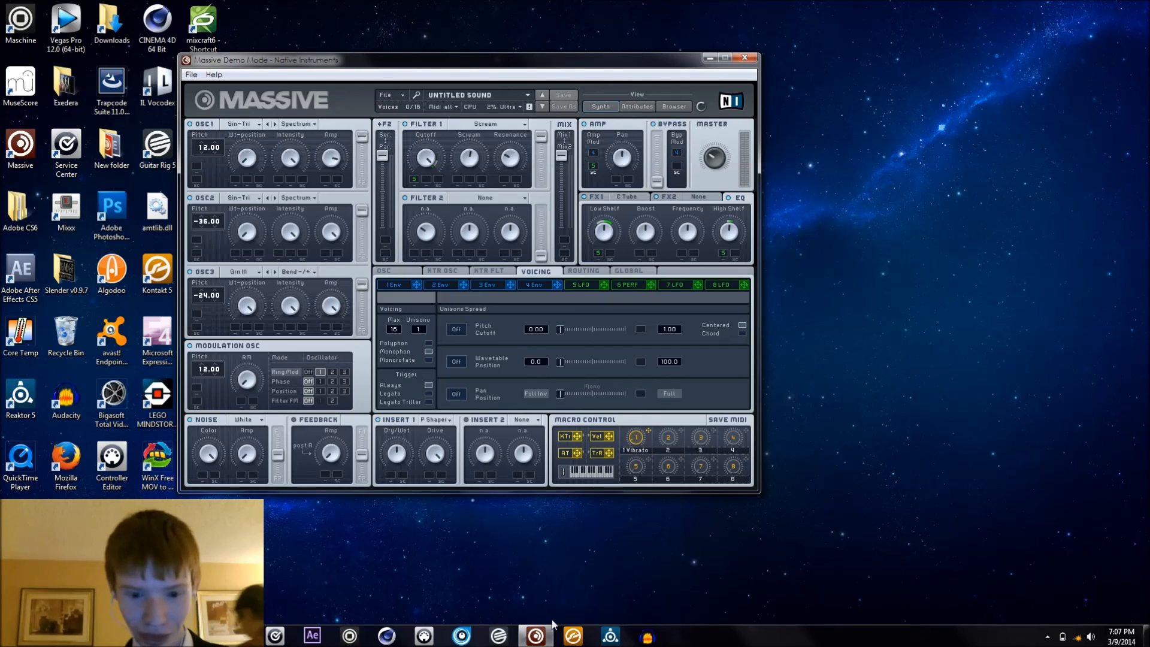
pyautogui.click(1051, 637)
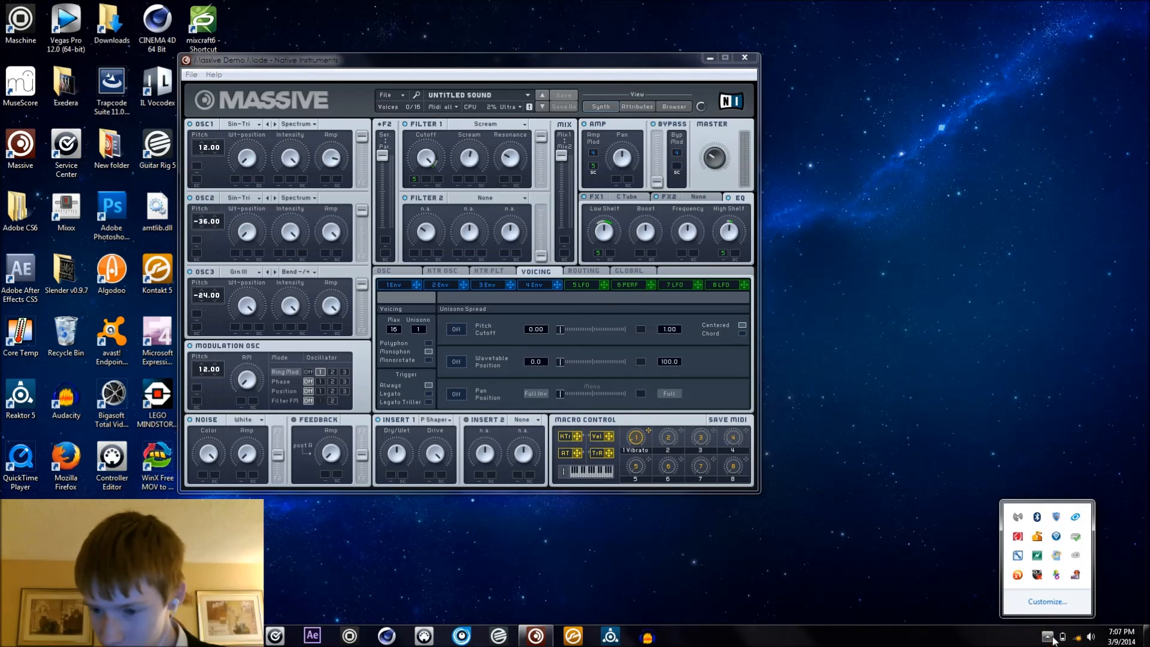
pyautogui.rightClick(1076, 576)
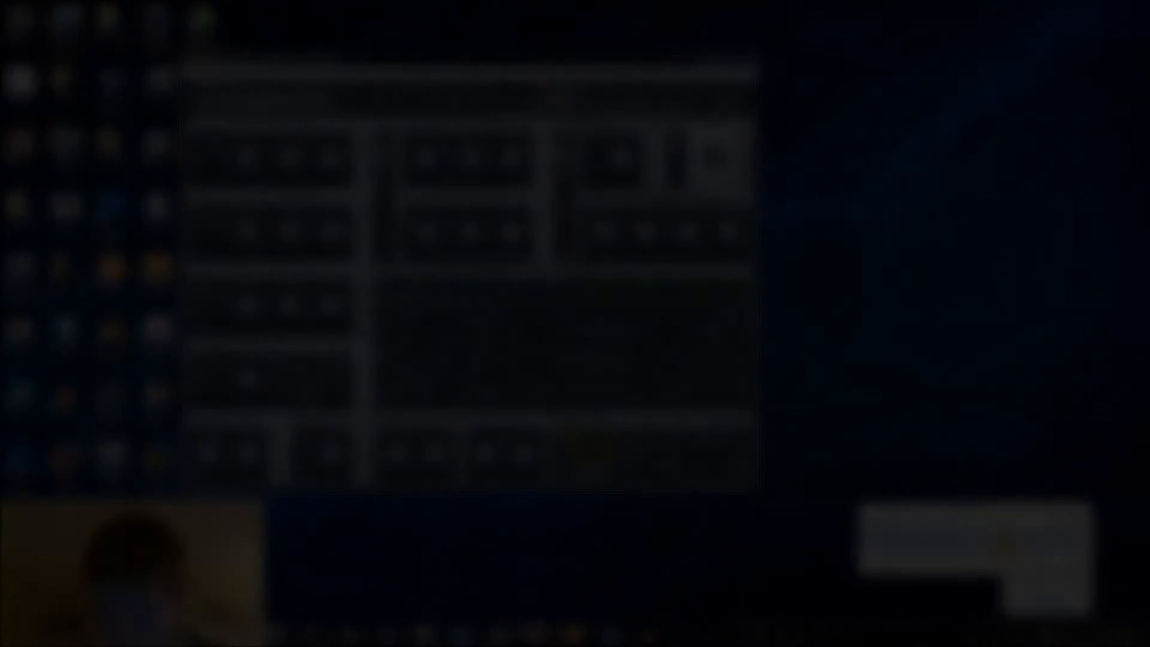